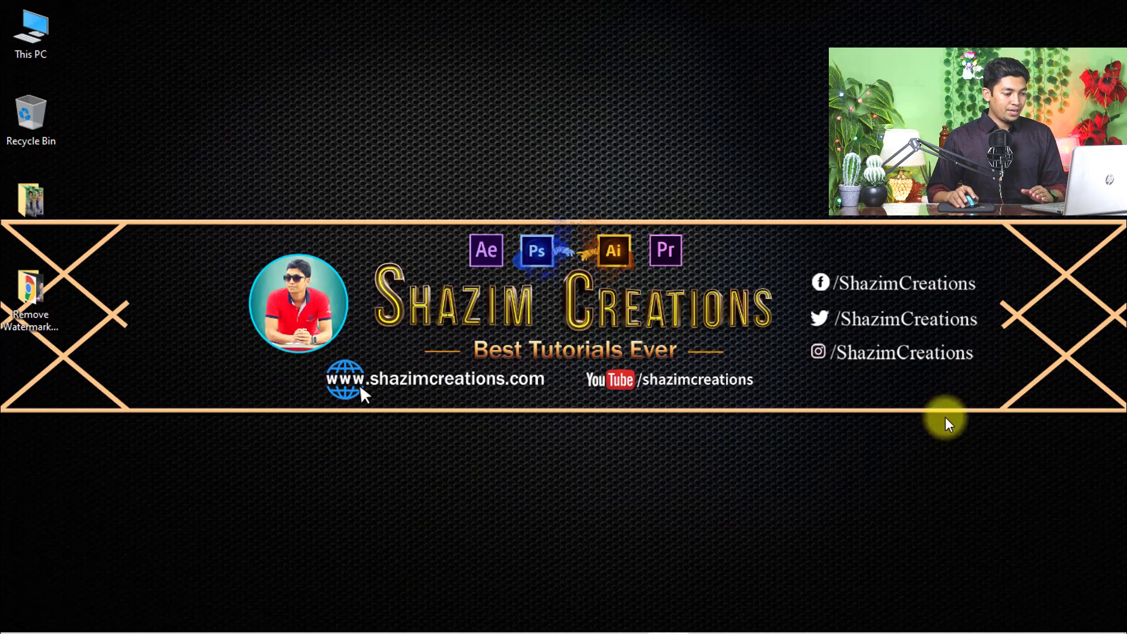
# Step: Open watermark image.jpg from the Remove Watermark folder in Photoshop
pyautogui.moveTo(830, 614)
pyautogui.click(628, 621)
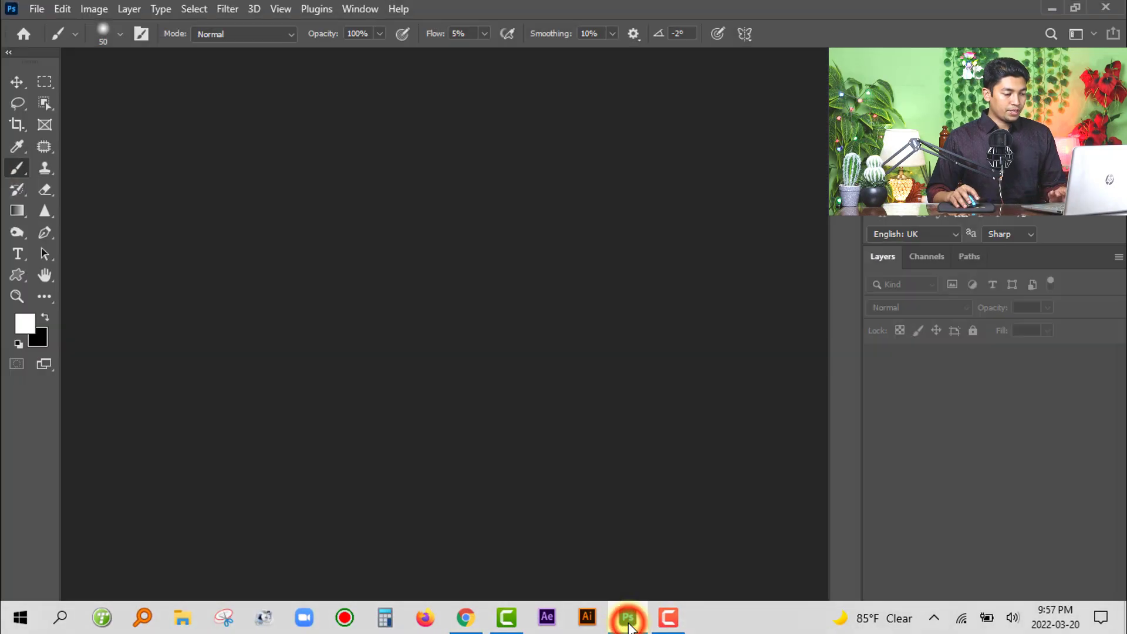
pyautogui.click(35, 9)
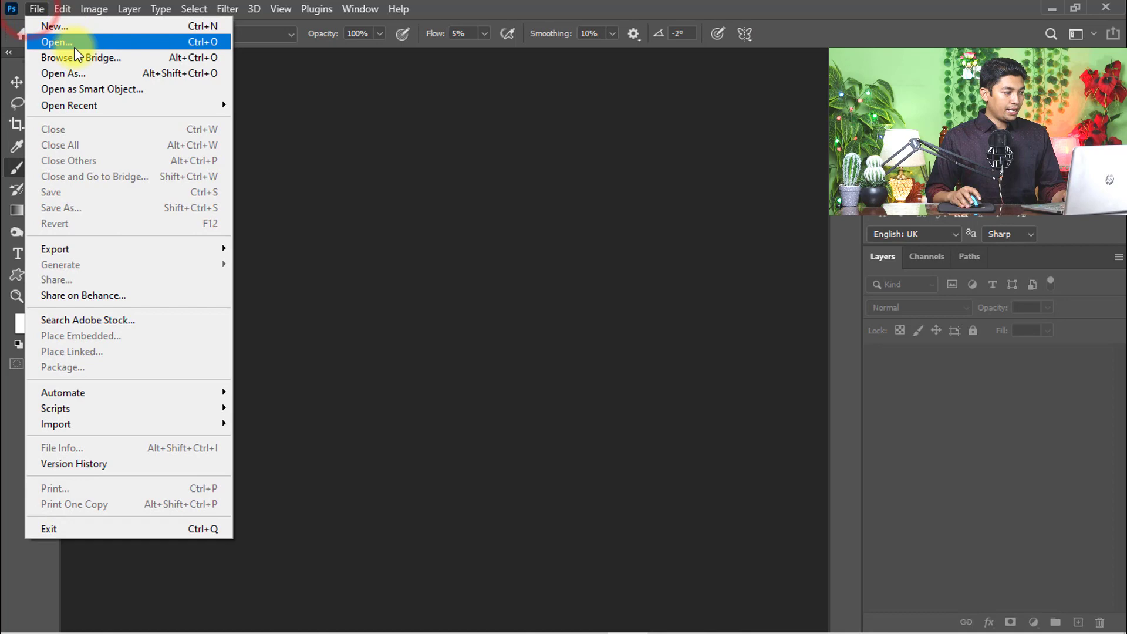
pyautogui.click(70, 41)
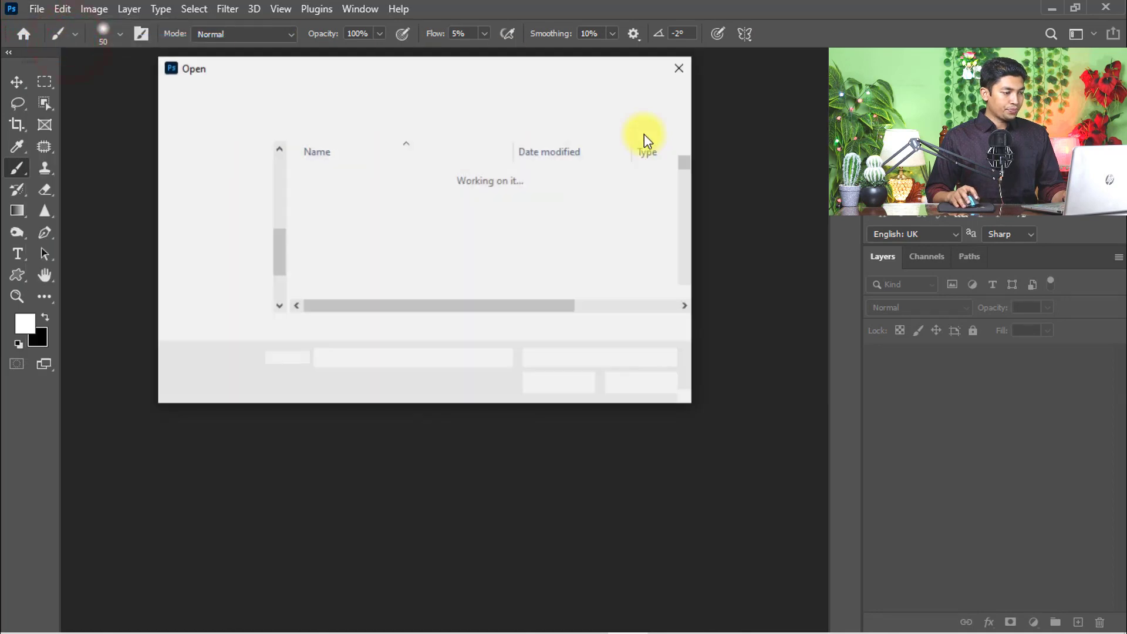
pyautogui.click(560, 384)
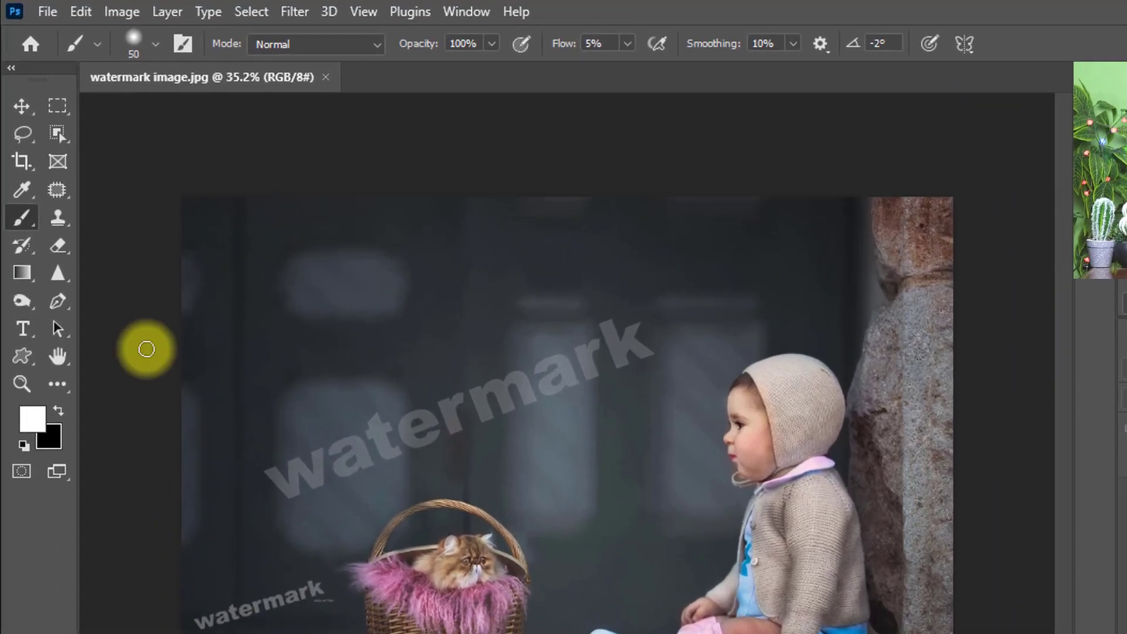
# Step: Auto-select the cat and its wicker basket with the Object Selection Tool
pyautogui.click(45, 103)
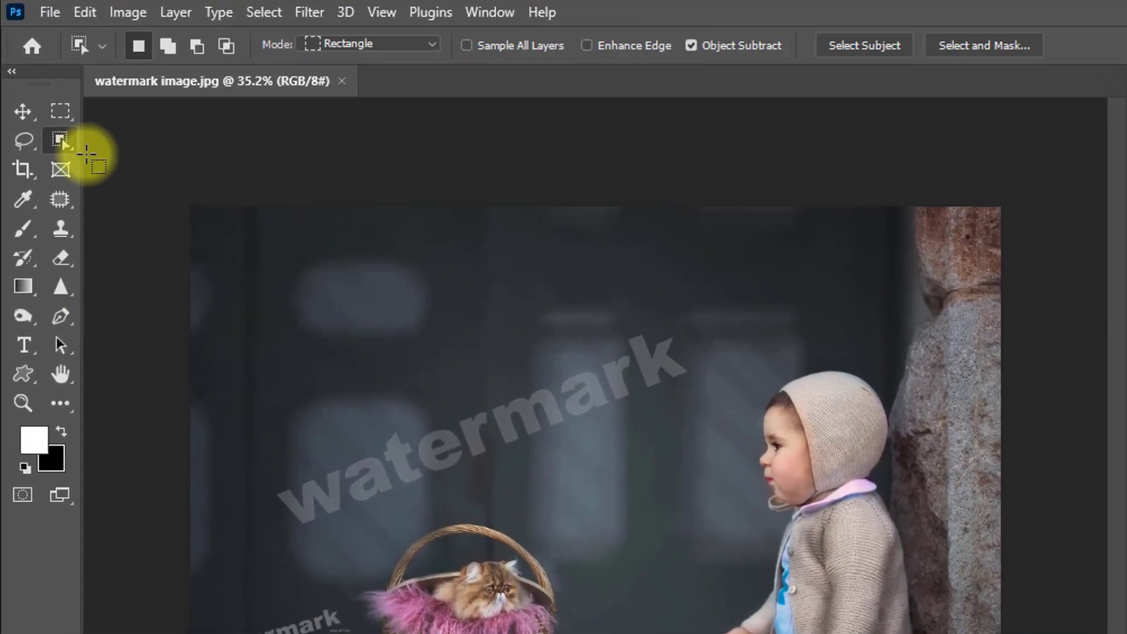
pyautogui.rightClick(61, 137)
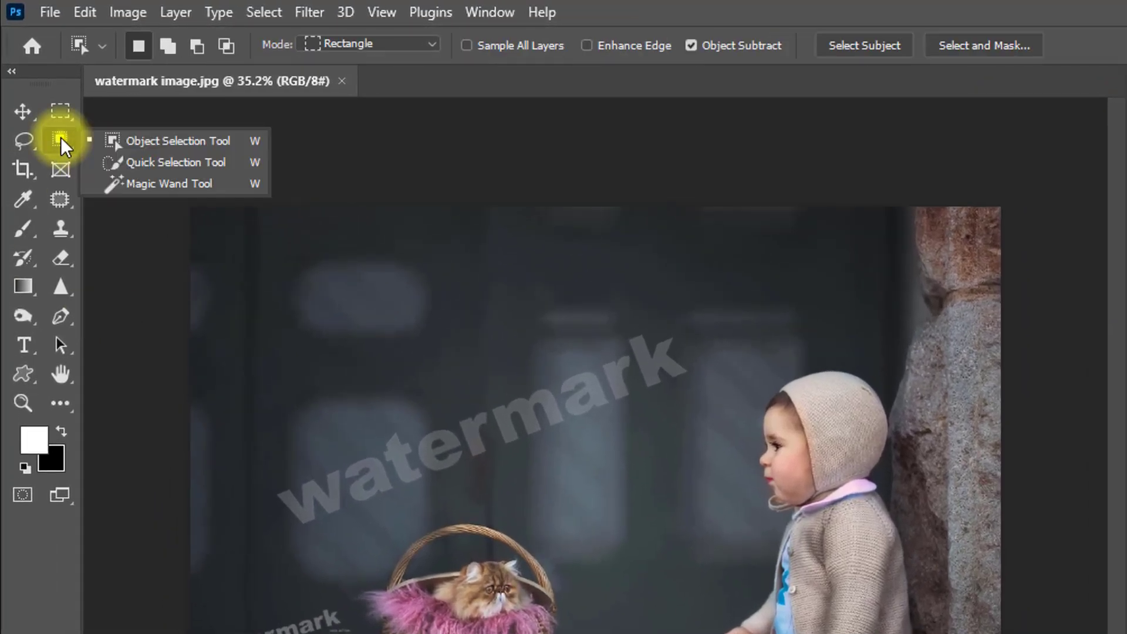
pyautogui.click(216, 141)
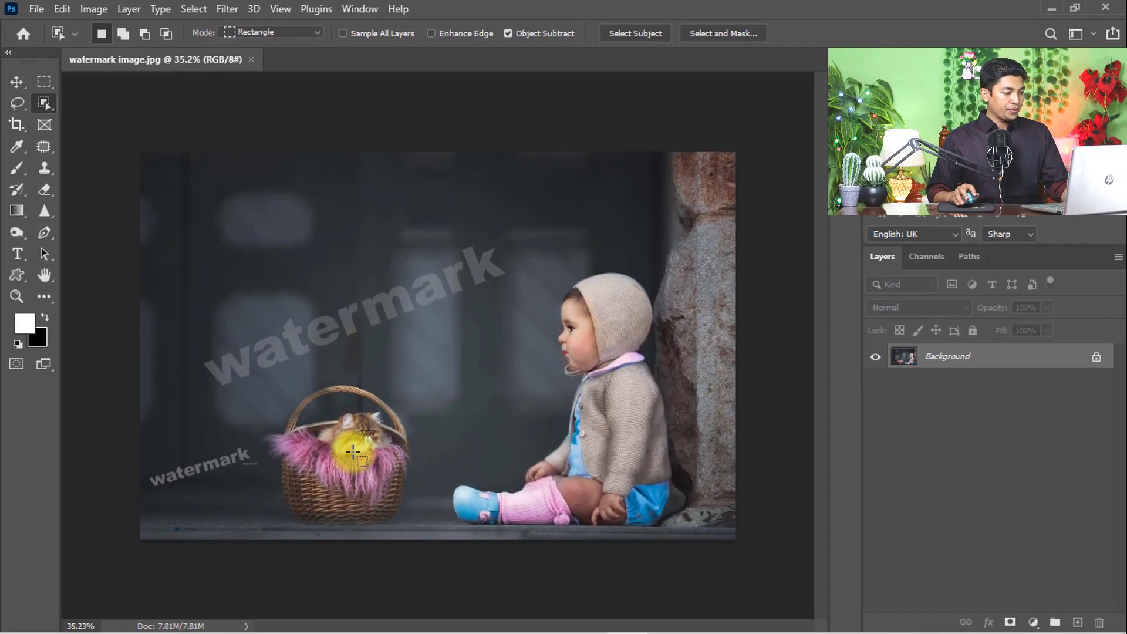
pyautogui.moveTo(355, 498); pyautogui.dragTo(421, 520)
pyautogui.moveTo(346, 418); pyautogui.dragTo(404, 433)
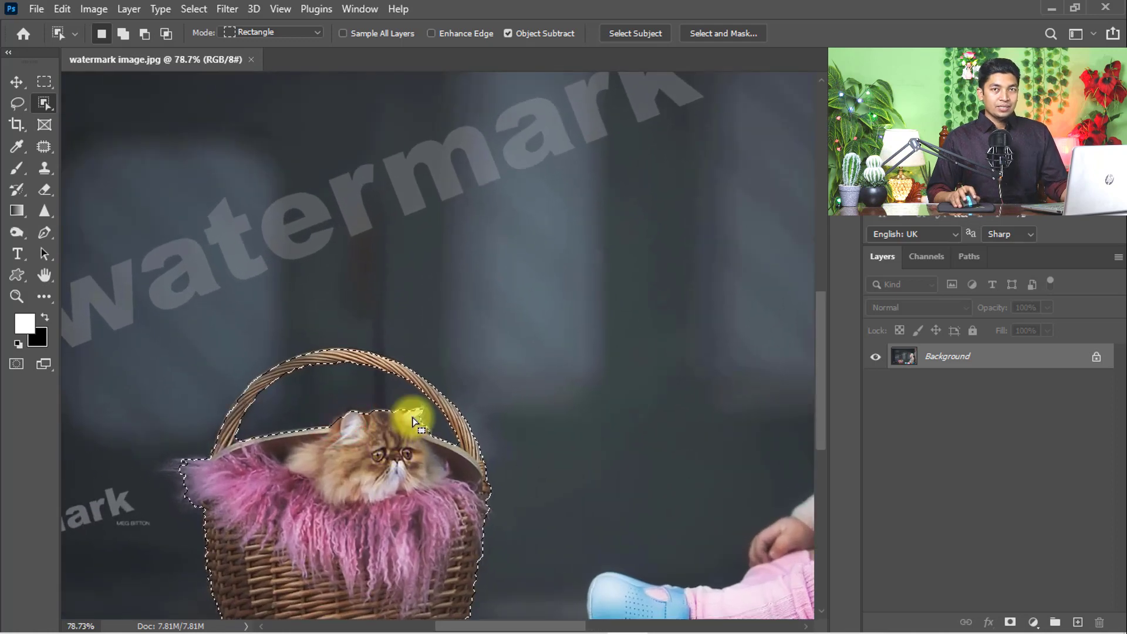
pyautogui.scroll(-3, 413, 446)
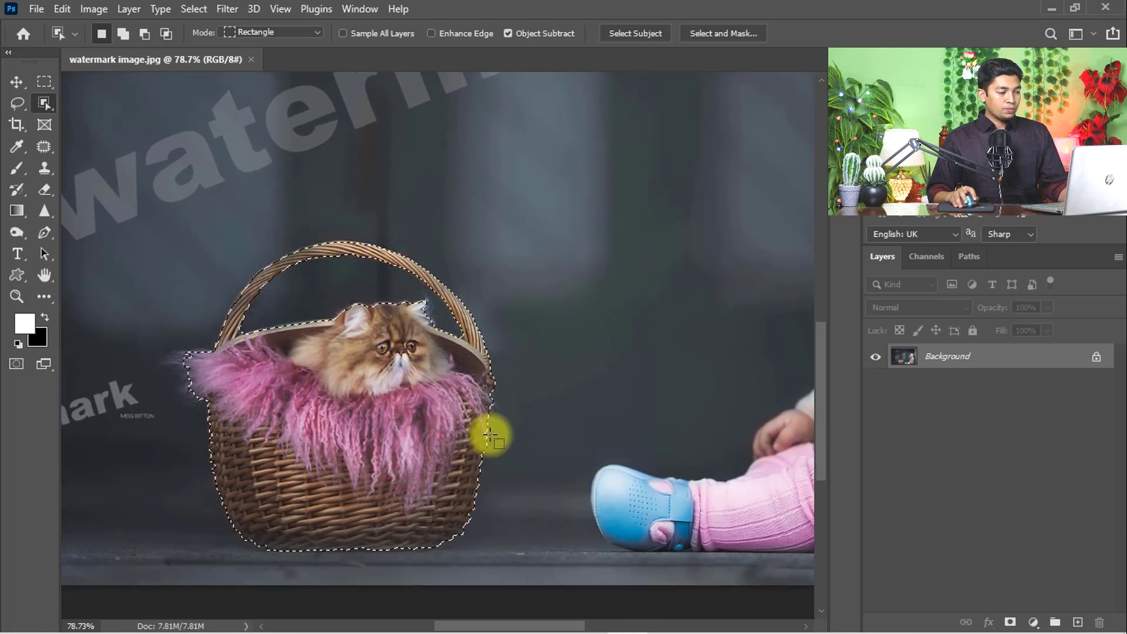
pyautogui.scroll(-5, 442, 289)
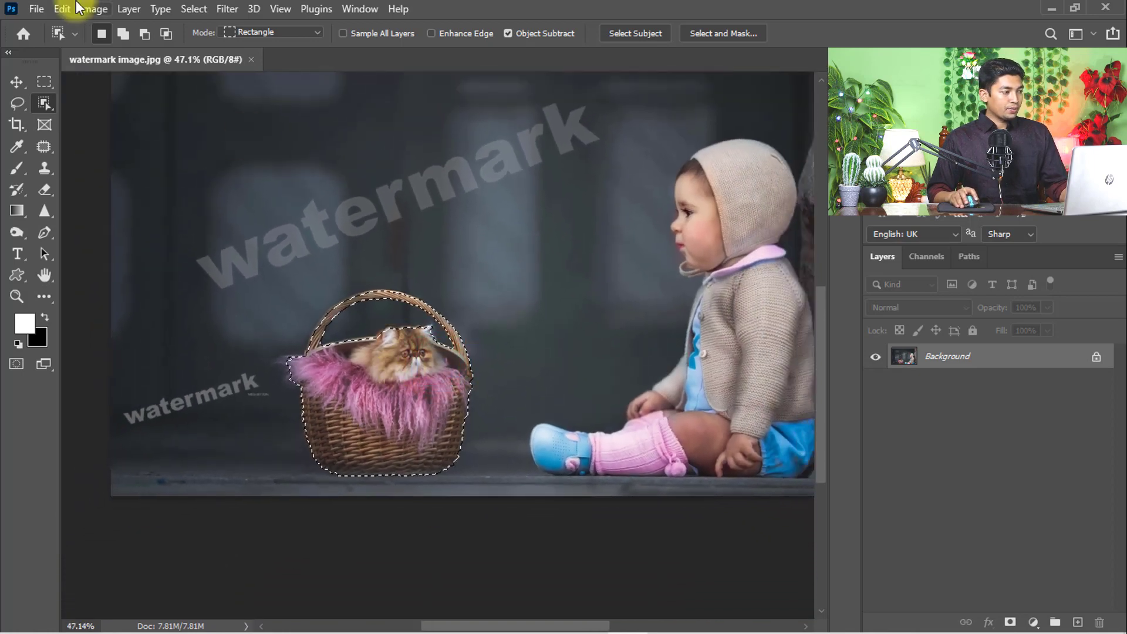
# Step: Expand the basket selection by 2 pixels
pyautogui.click(183, 9)
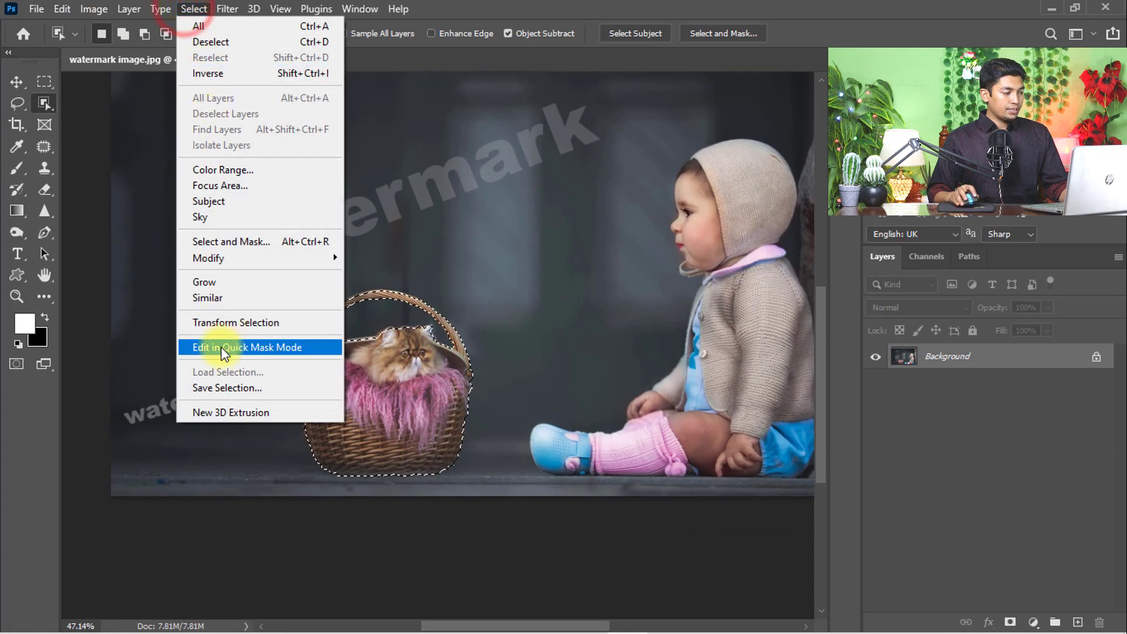
pyautogui.moveTo(251, 257)
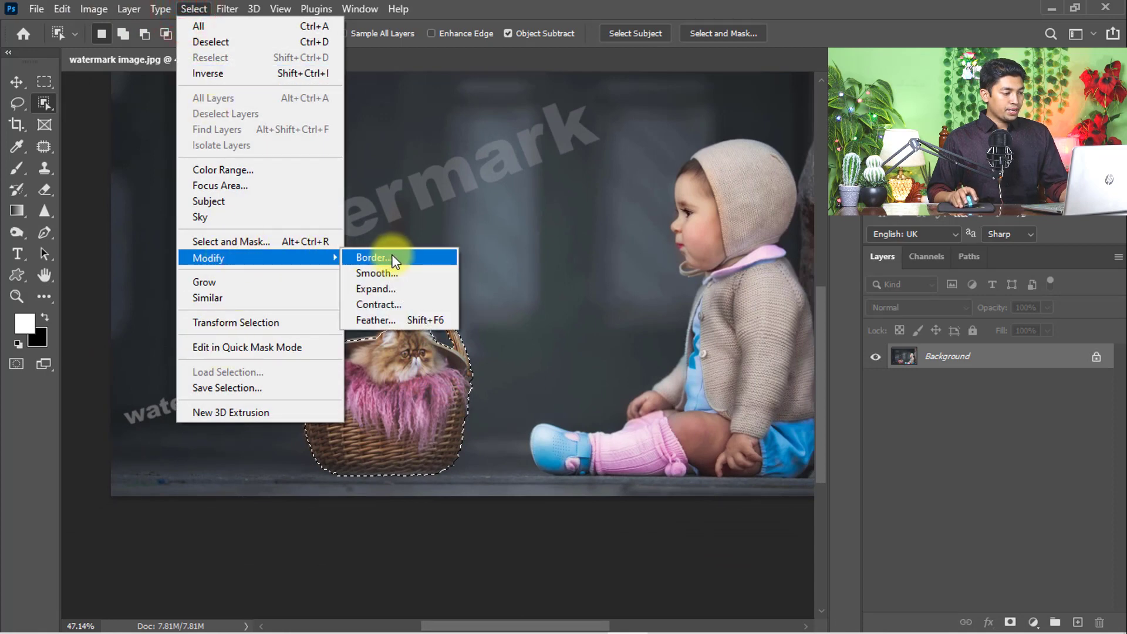
pyautogui.click(392, 290)
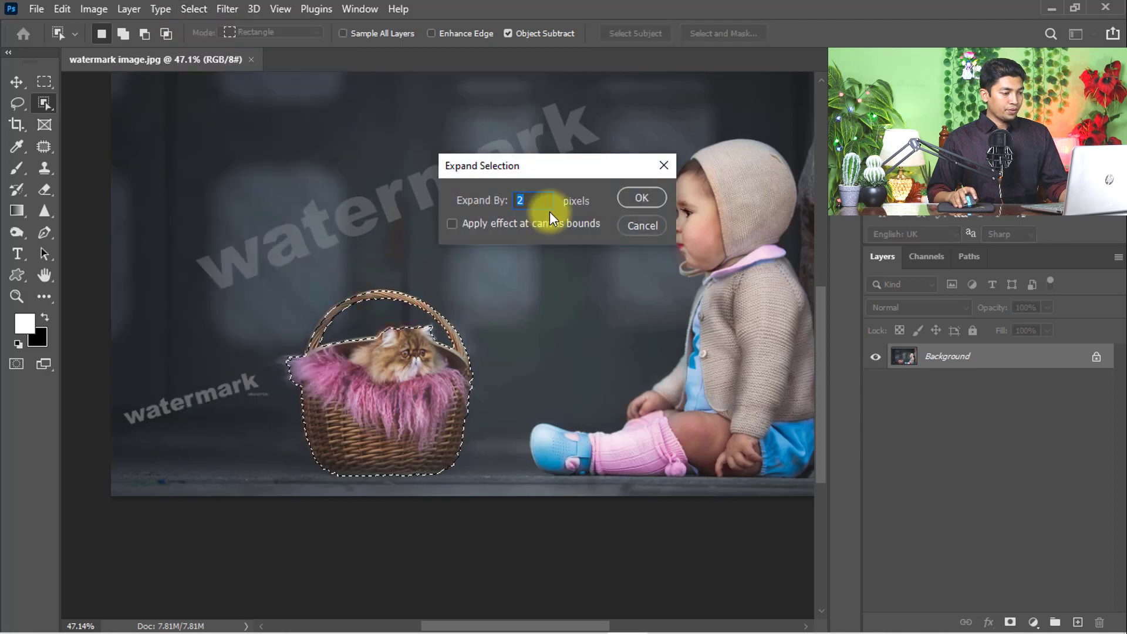
pyautogui.doubleClick(529, 199)
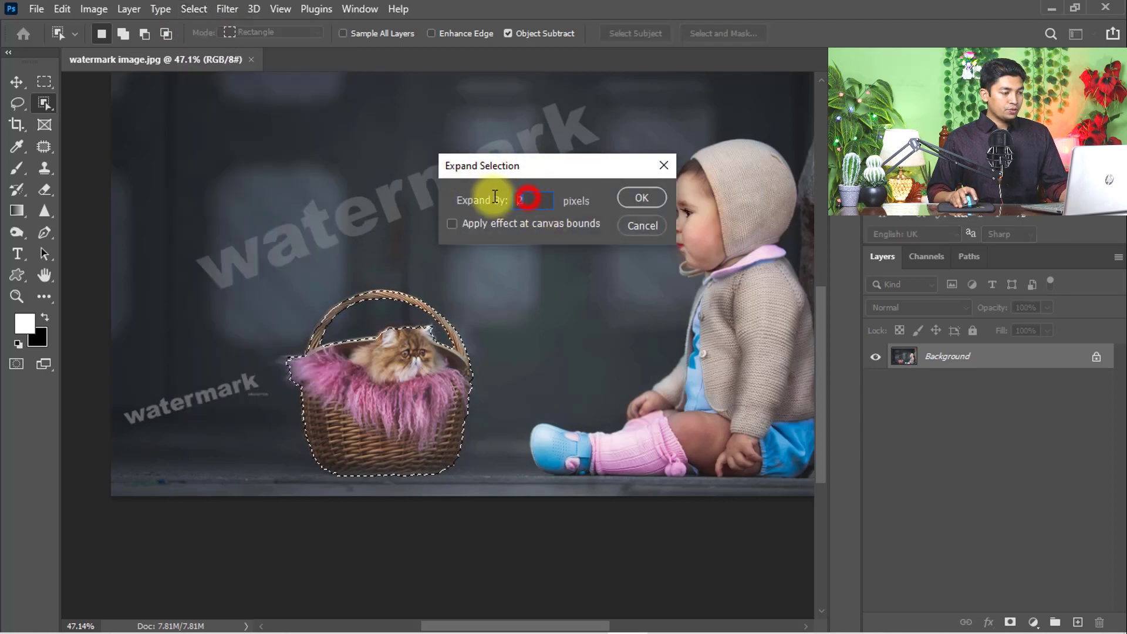
pyautogui.click(638, 195)
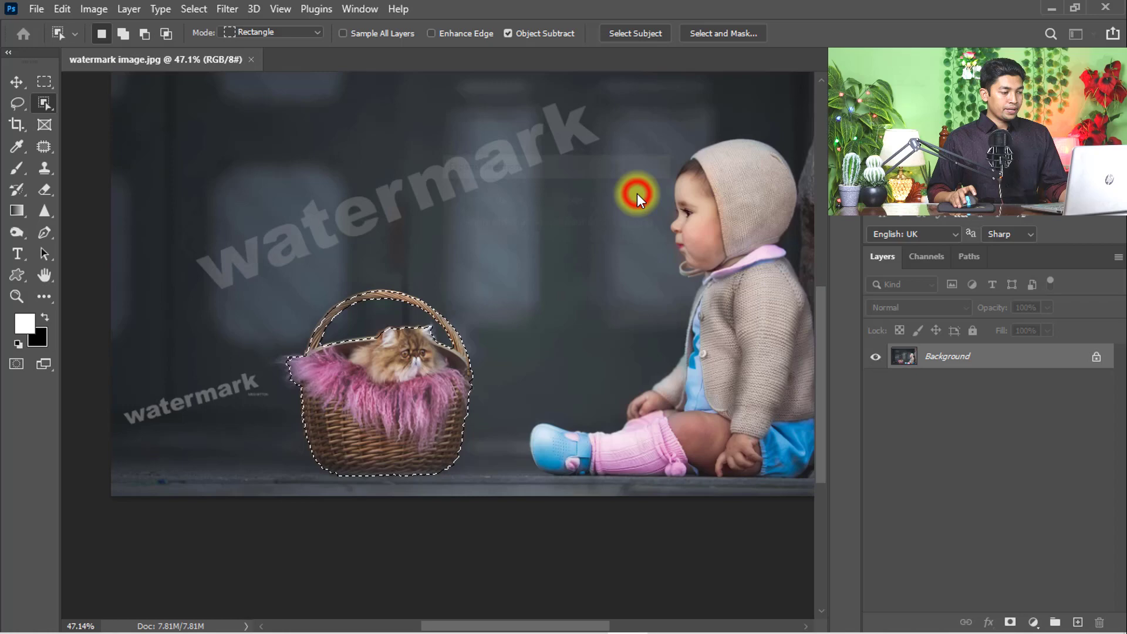
pyautogui.moveTo(332, 287)
pyautogui.mouseDown()
pyautogui.moveTo(414, 315)
pyautogui.moveTo(372, 315)
pyautogui.mouseUp()
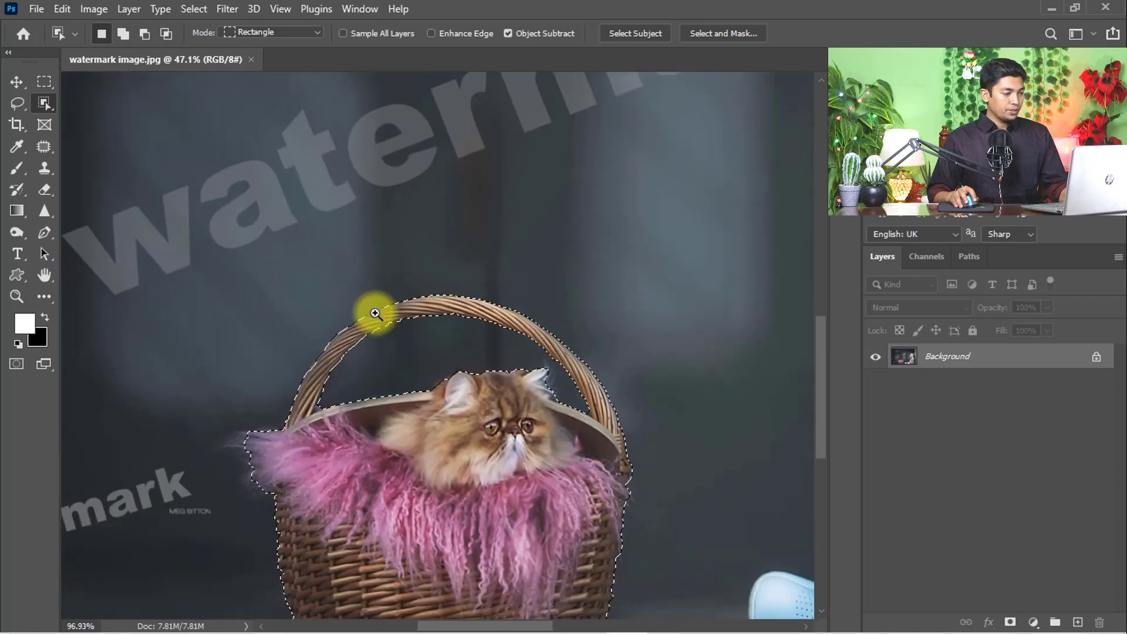
# Step: Expand the basket selection by another 4 pixels
pyautogui.click(197, 9)
pyautogui.moveTo(317, 259)
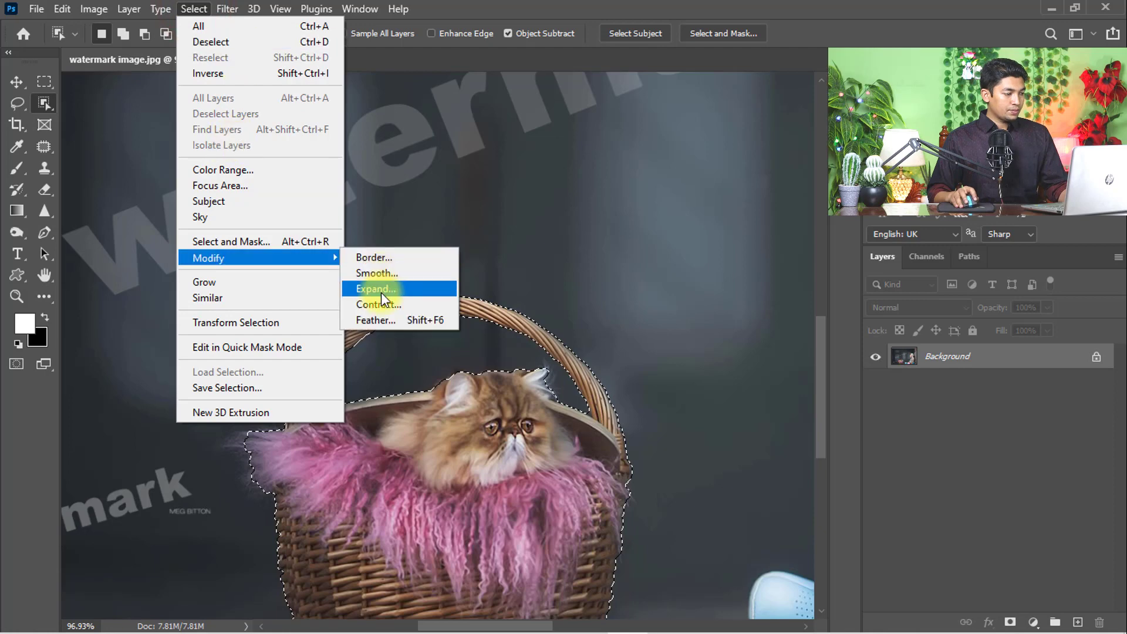
pyautogui.click(382, 292)
pyautogui.doubleClick(537, 204)
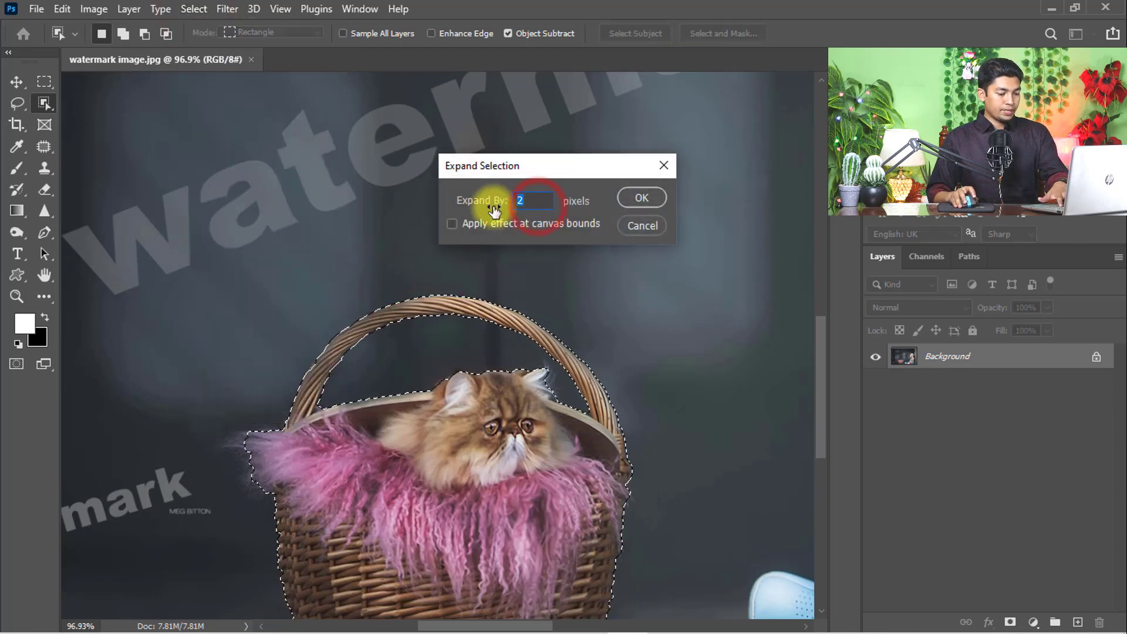
pyautogui.write('4')
pyautogui.click(642, 200)
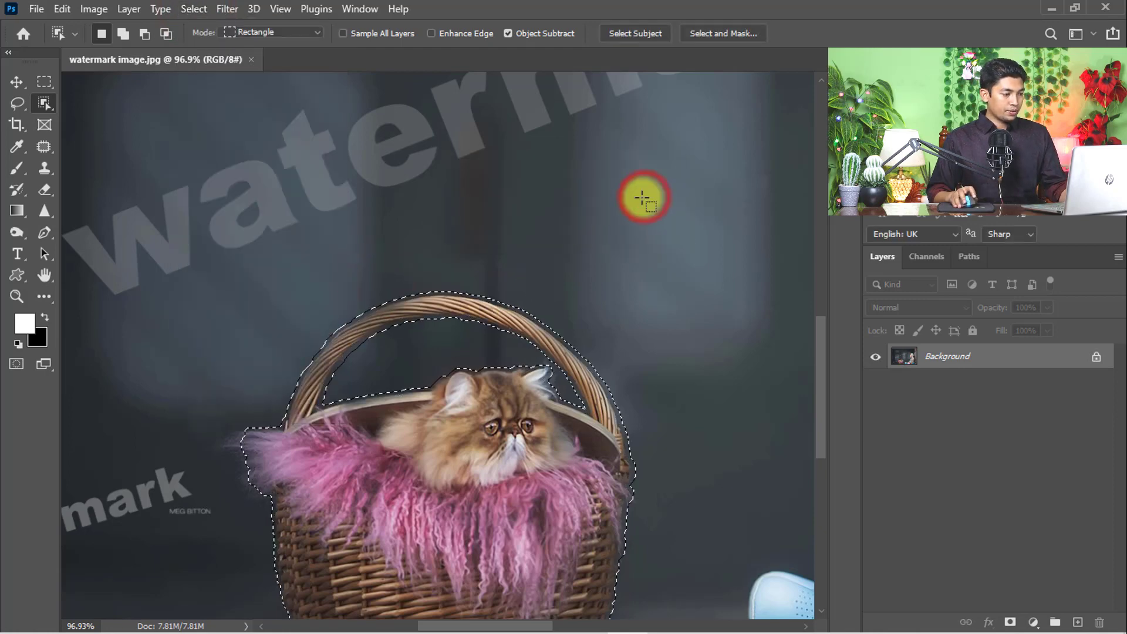
pyautogui.moveTo(374, 322); pyautogui.dragTo(343, 317)
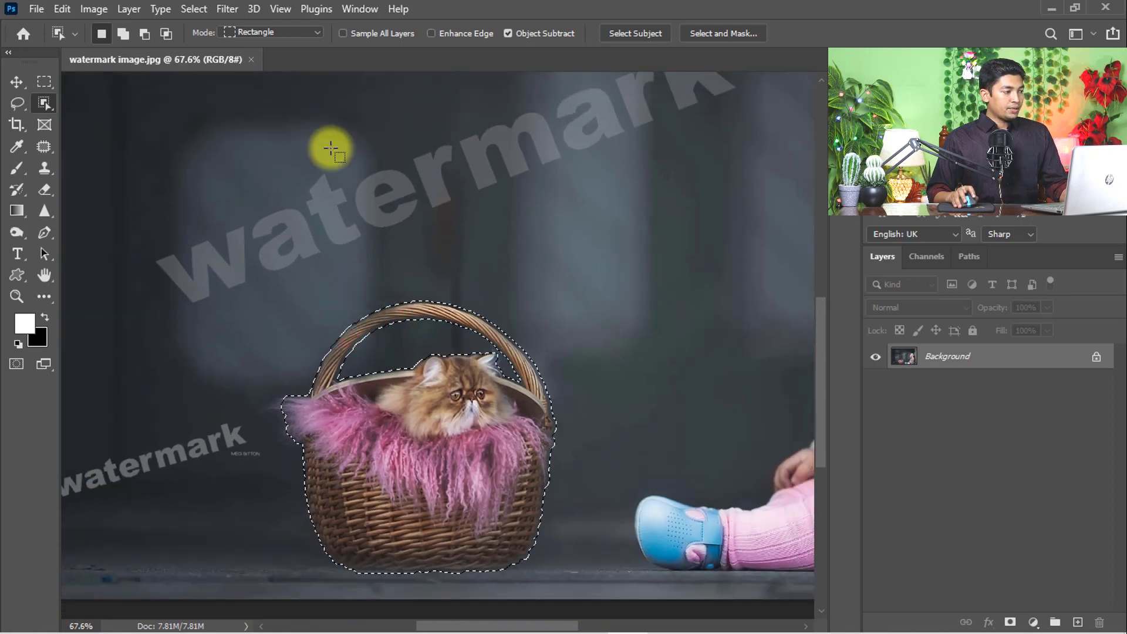
pyautogui.click(63, 9)
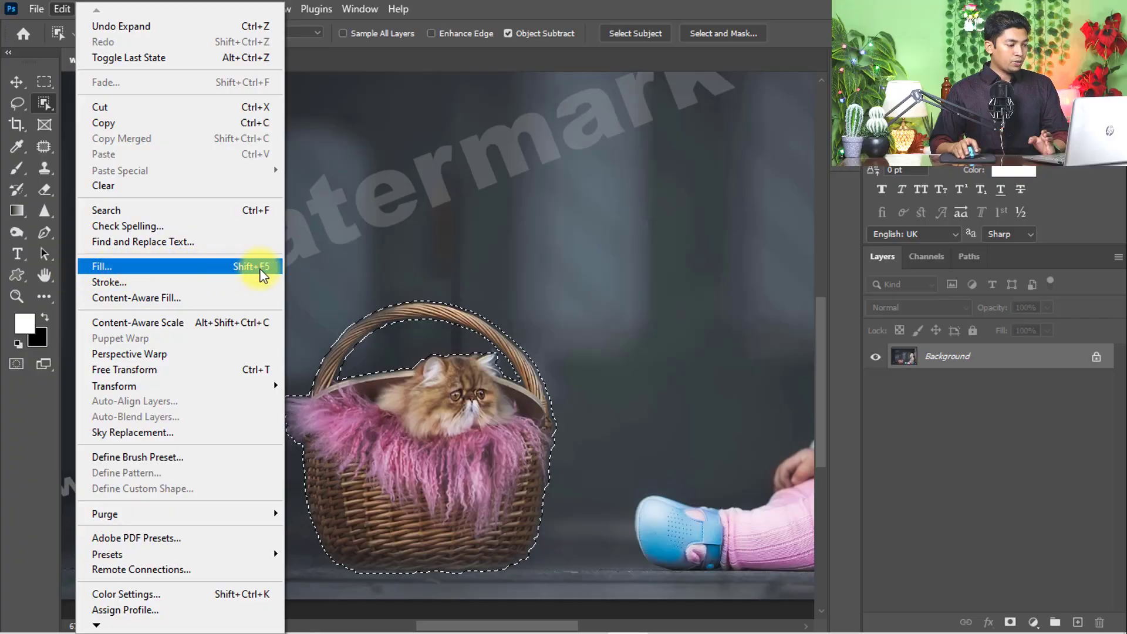
# Step: Open the Content-Aware Fill workspace for the basket selection
pyautogui.click(160, 273)
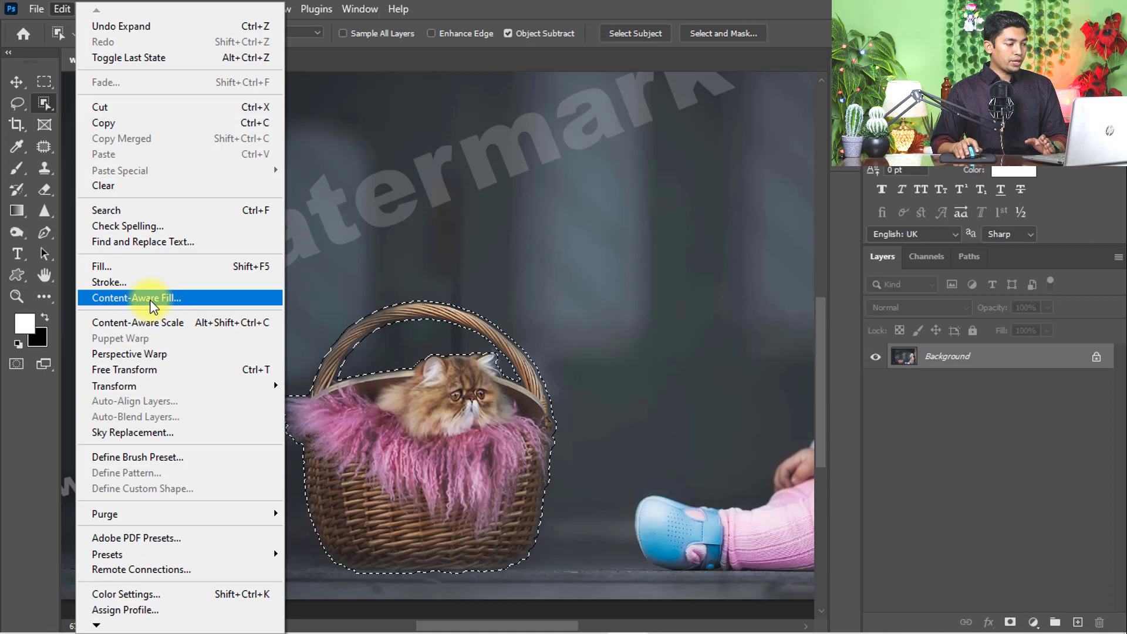
pyautogui.click(159, 298)
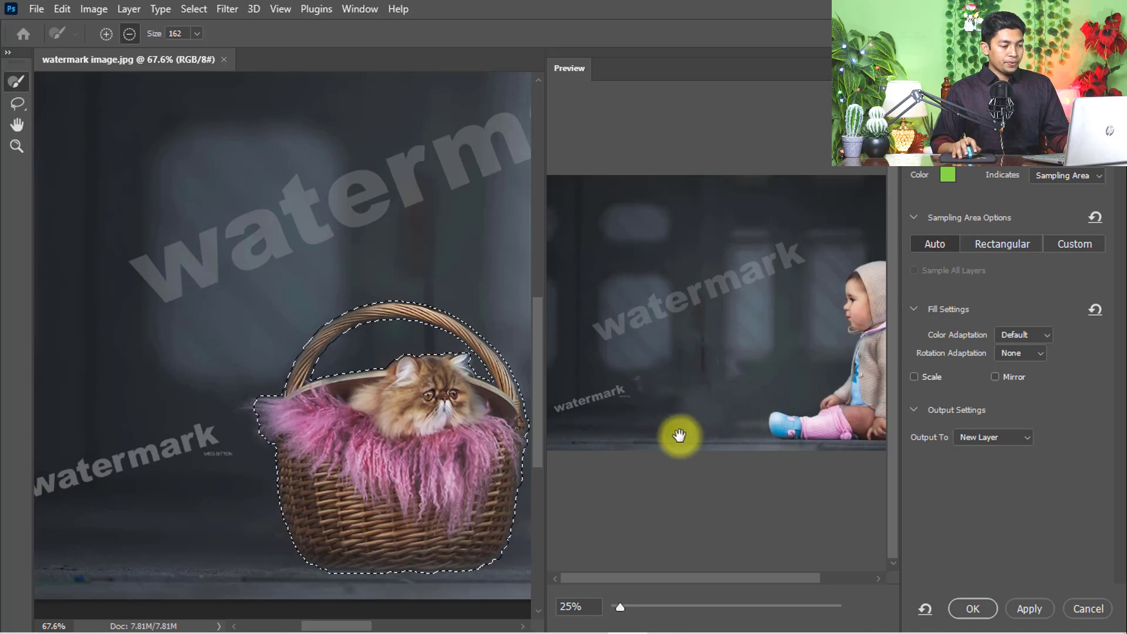
# Step: Apply Content-Aware Fill with output to a new layer, then deselect
pyautogui.click(963, 438)
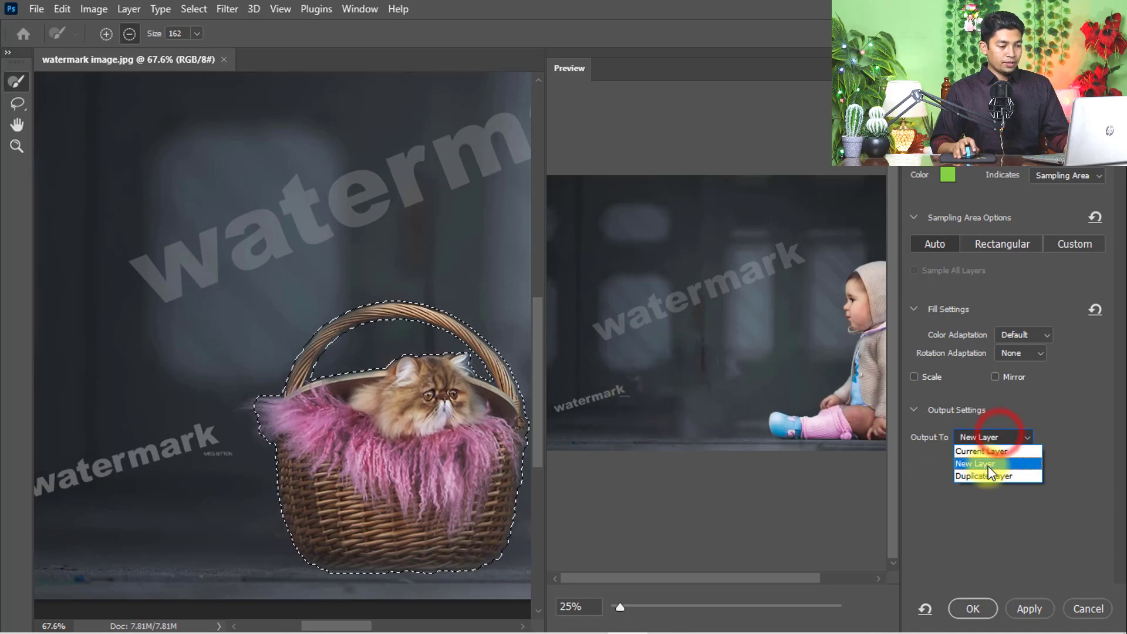
pyautogui.click(980, 467)
pyautogui.click(973, 598)
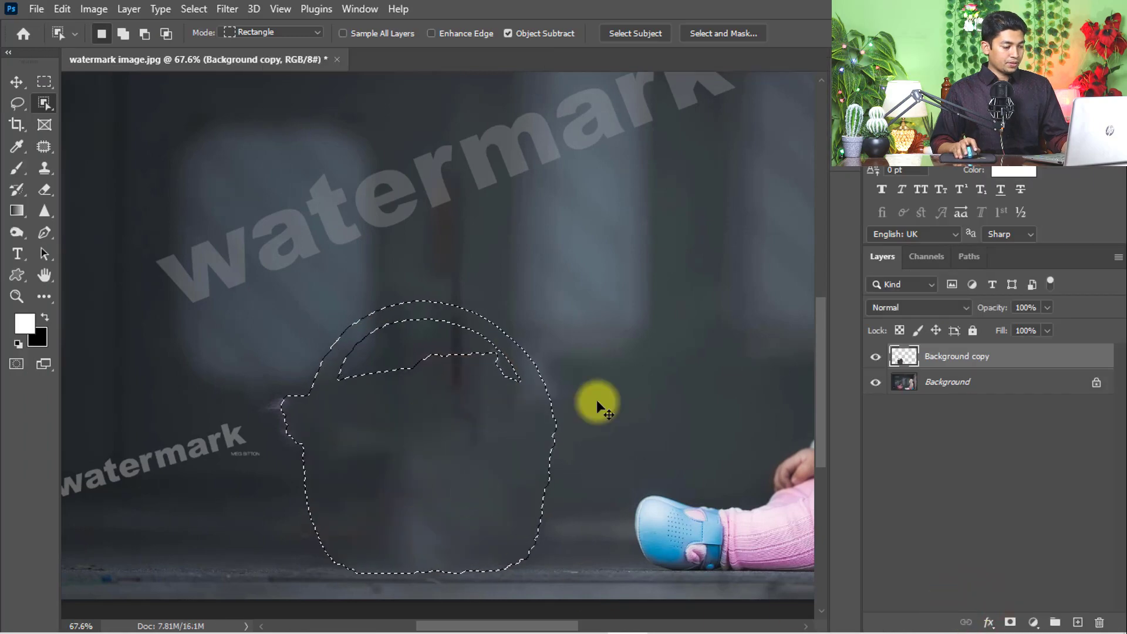
pyautogui.hotkey('ctrl', 'd')
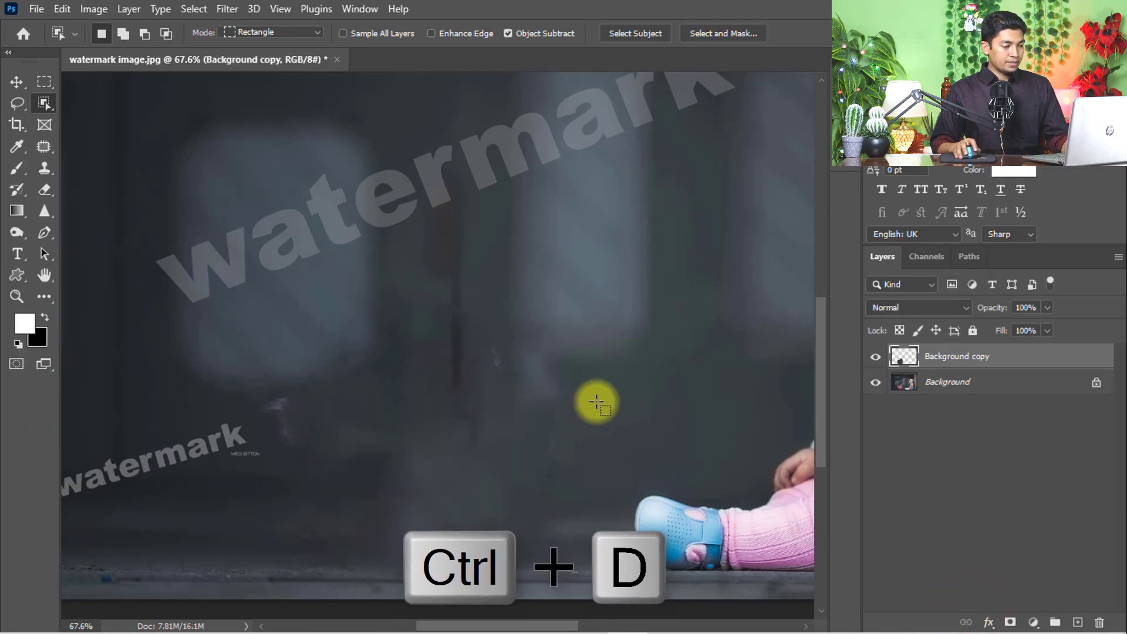
pyautogui.scroll(-2, 596, 399)
pyautogui.press('s')
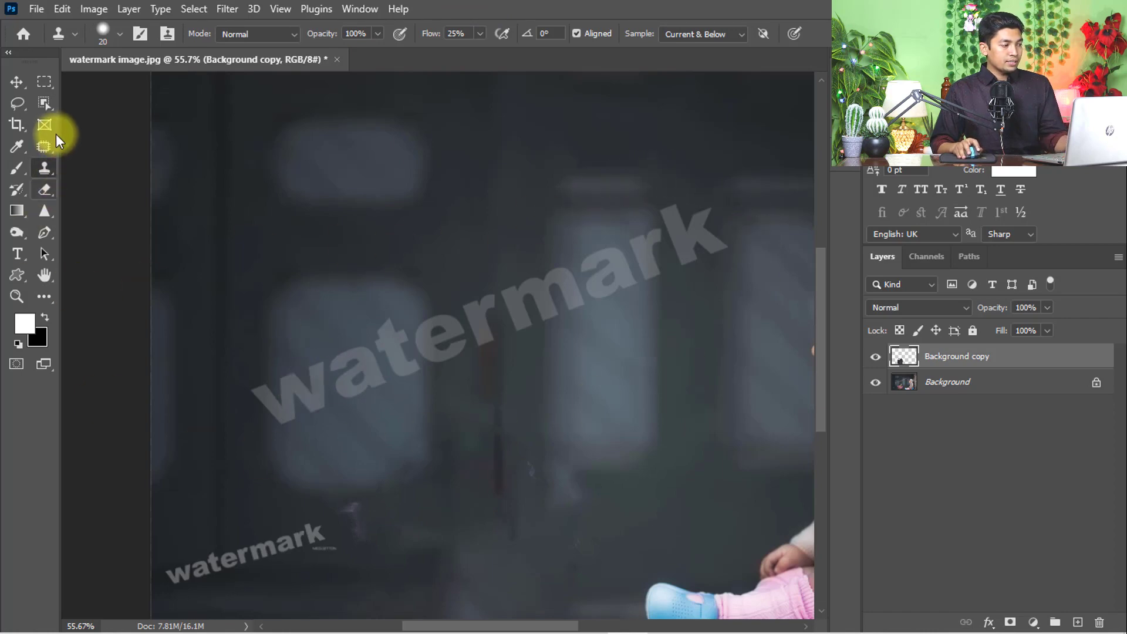
# Step: Select the large diagonal watermark text with Quick Selection, trimming and adding edges
pyautogui.click(42, 104)
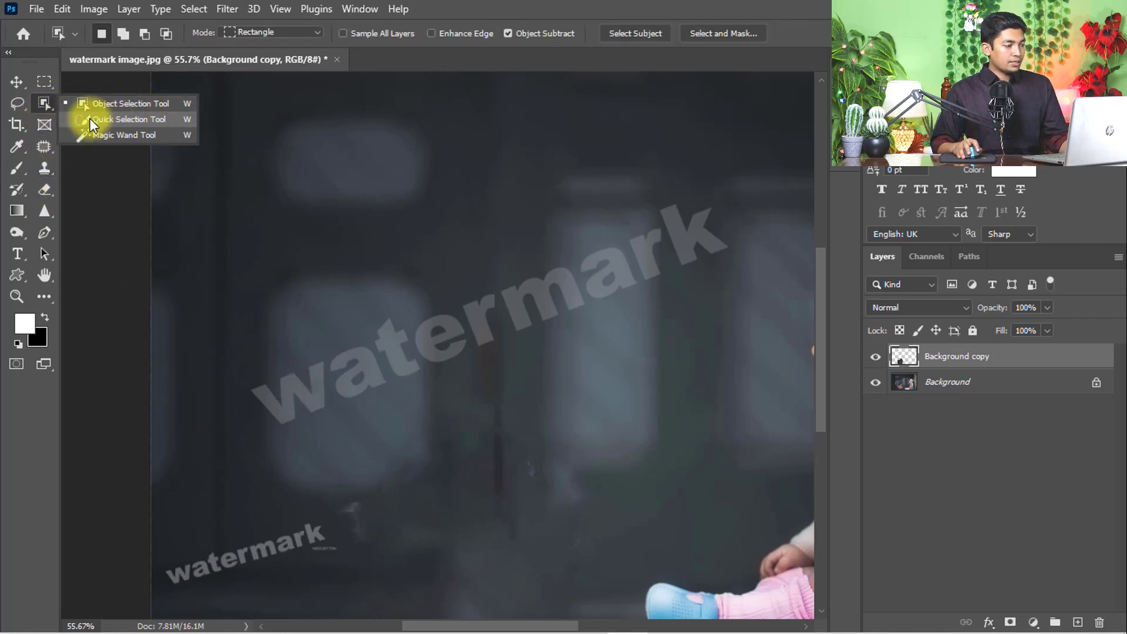
pyautogui.click(121, 121)
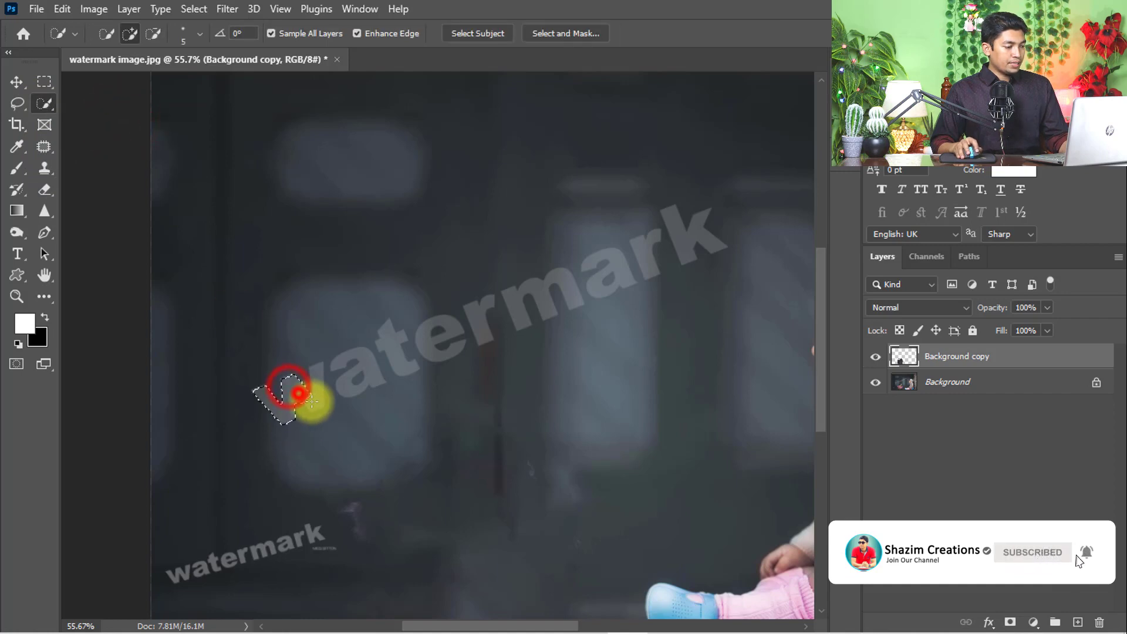
pyautogui.moveTo(320, 383)
pyautogui.mouseDown()
pyautogui.moveTo(357, 351)
pyautogui.moveTo(377, 366)
pyautogui.moveTo(568, 297)
pyautogui.mouseUp()
pyautogui.press('alt')
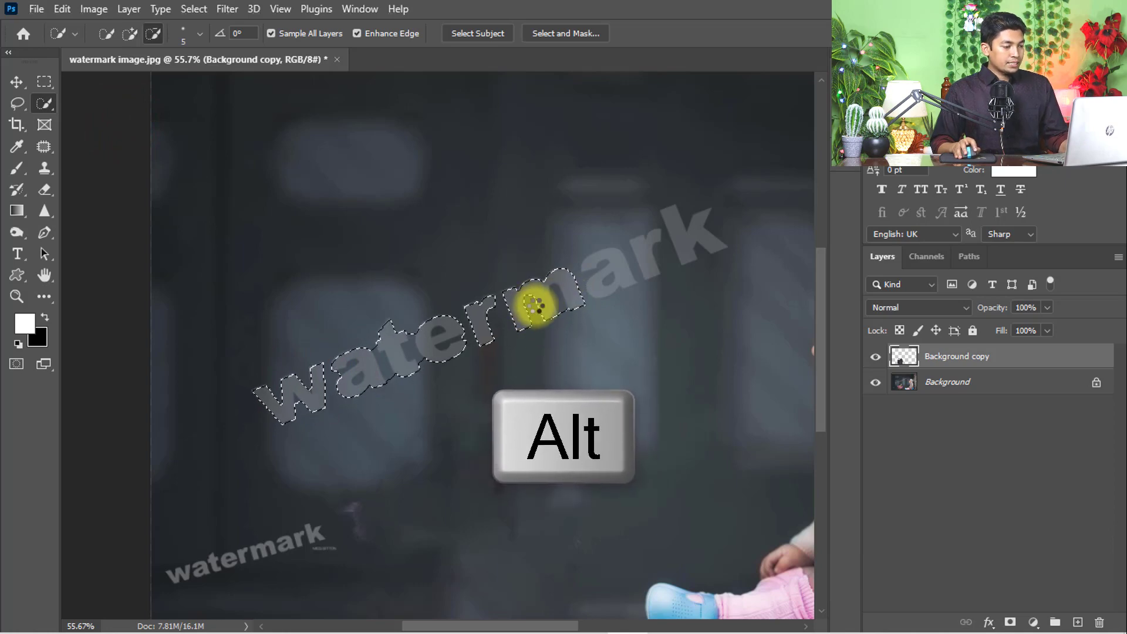
pyautogui.moveTo(565, 310); pyautogui.dragTo(549, 327)
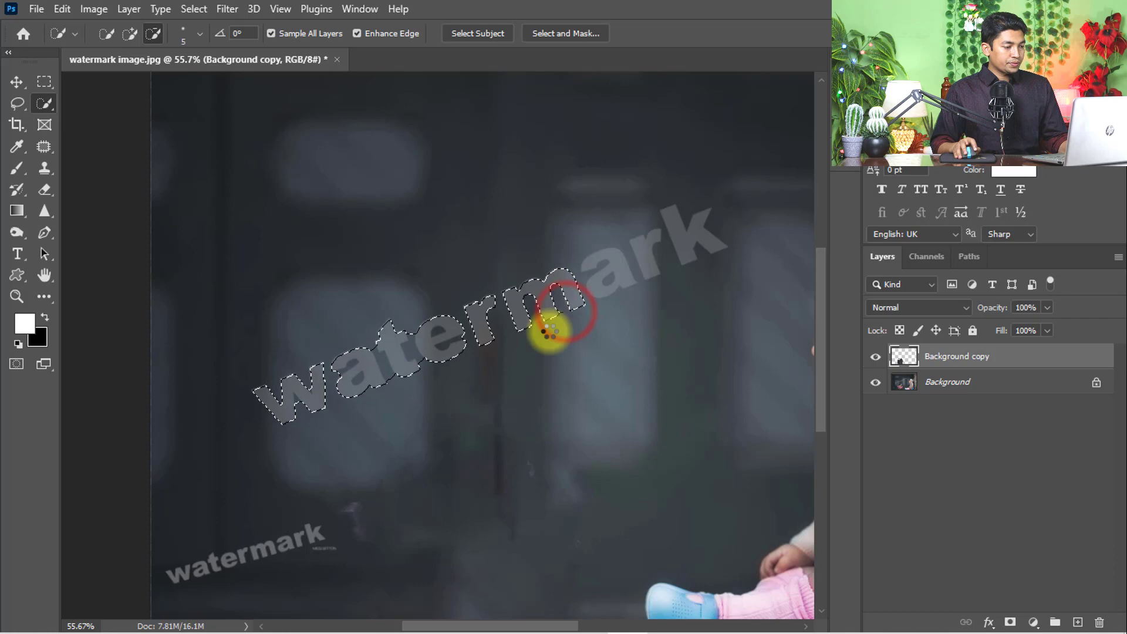
pyautogui.press('shift')
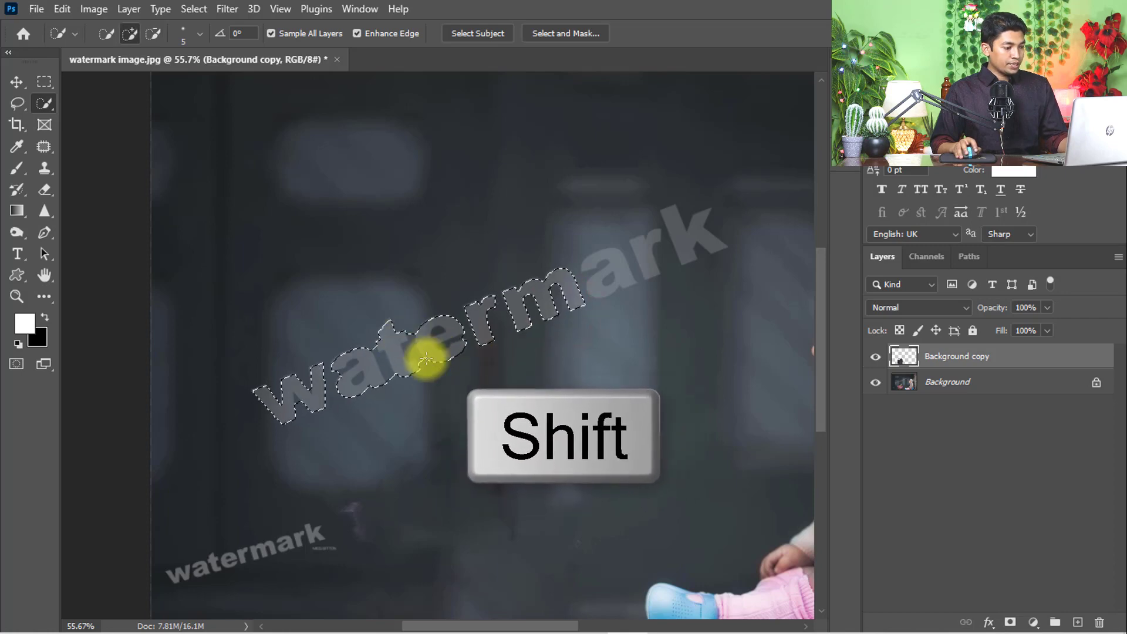
pyautogui.moveTo(423, 358)
pyautogui.mouseDown()
pyautogui.moveTo(426, 367)
pyautogui.moveTo(447, 322)
pyautogui.moveTo(477, 345)
pyautogui.mouseUp()
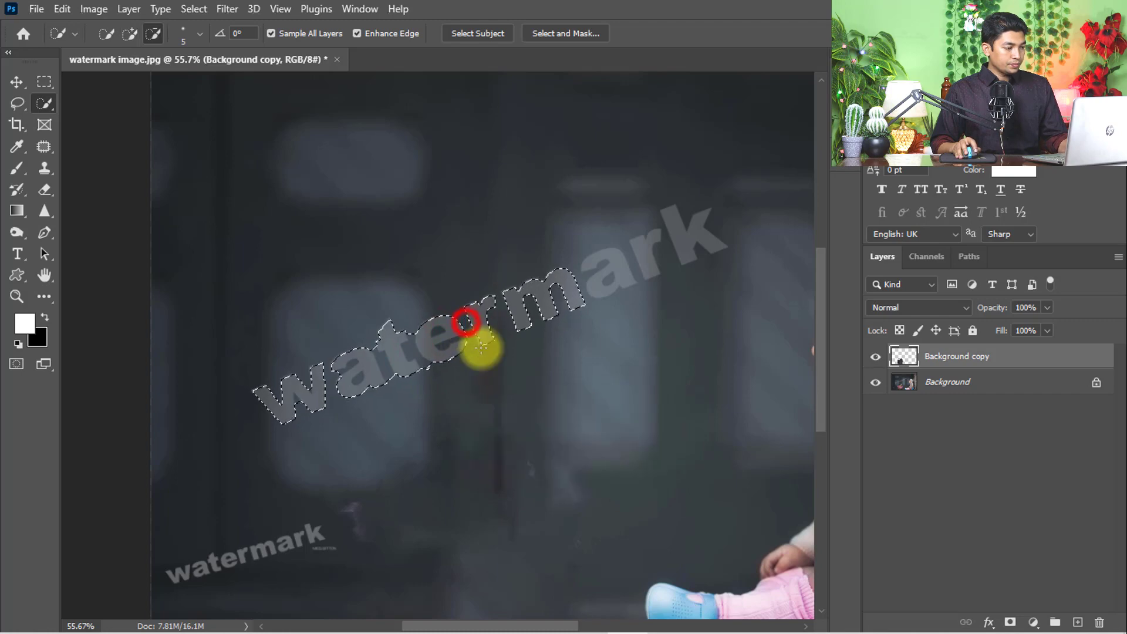
# Step: Expand the watermark selection by 3 pixels
pyautogui.click(193, 9)
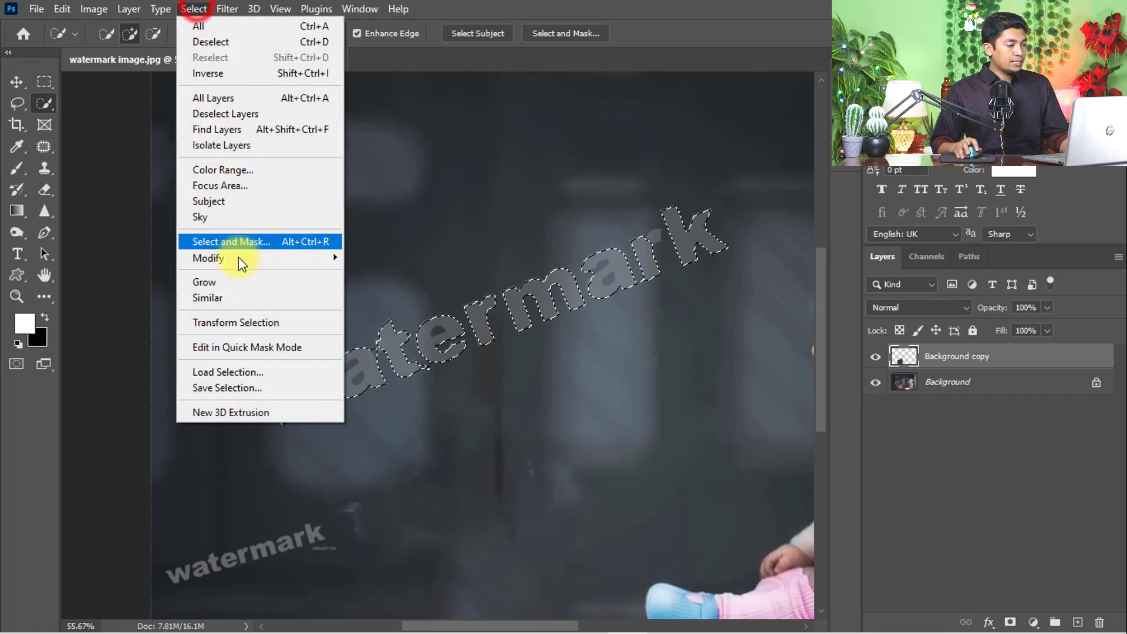
pyautogui.click(242, 259)
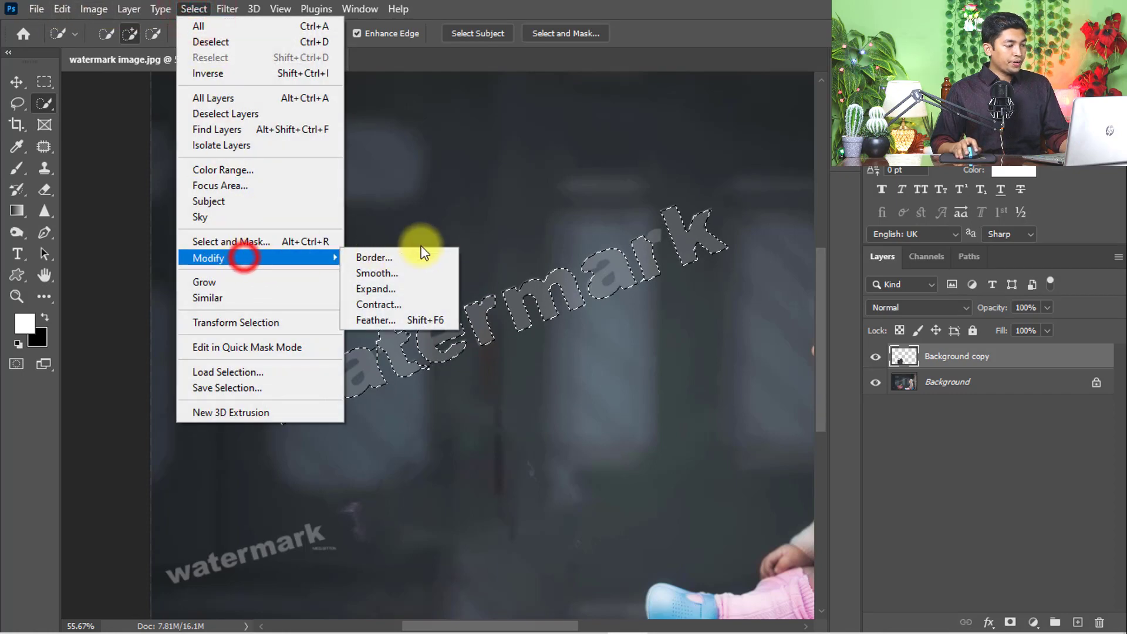
pyautogui.click(379, 289)
pyautogui.doubleClick(534, 200)
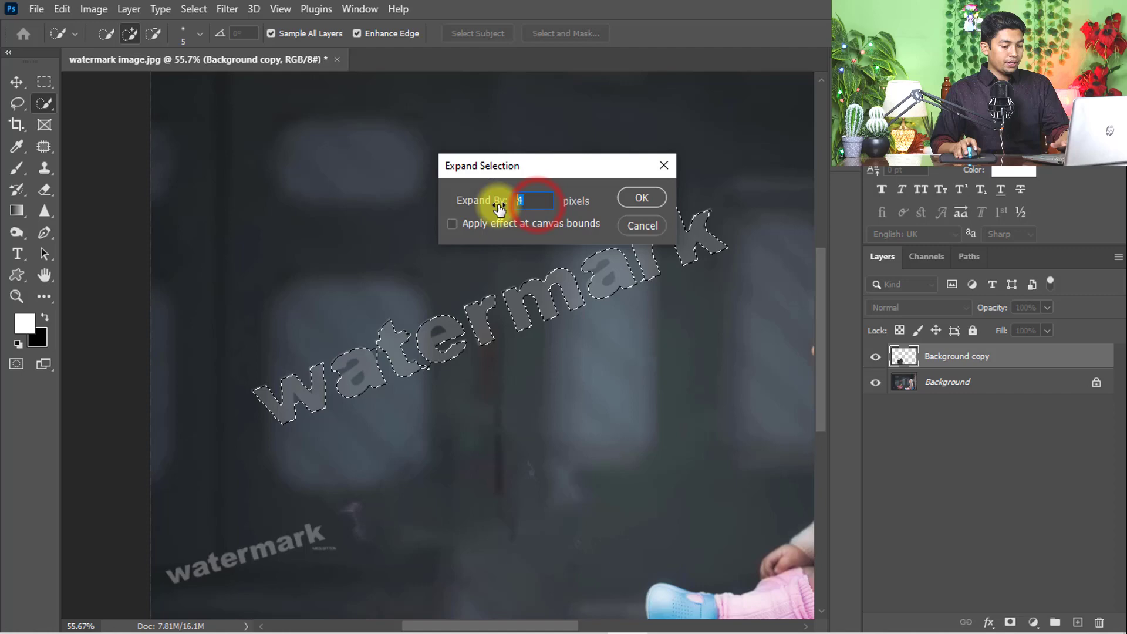
pyautogui.write('3')
pyautogui.click(641, 198)
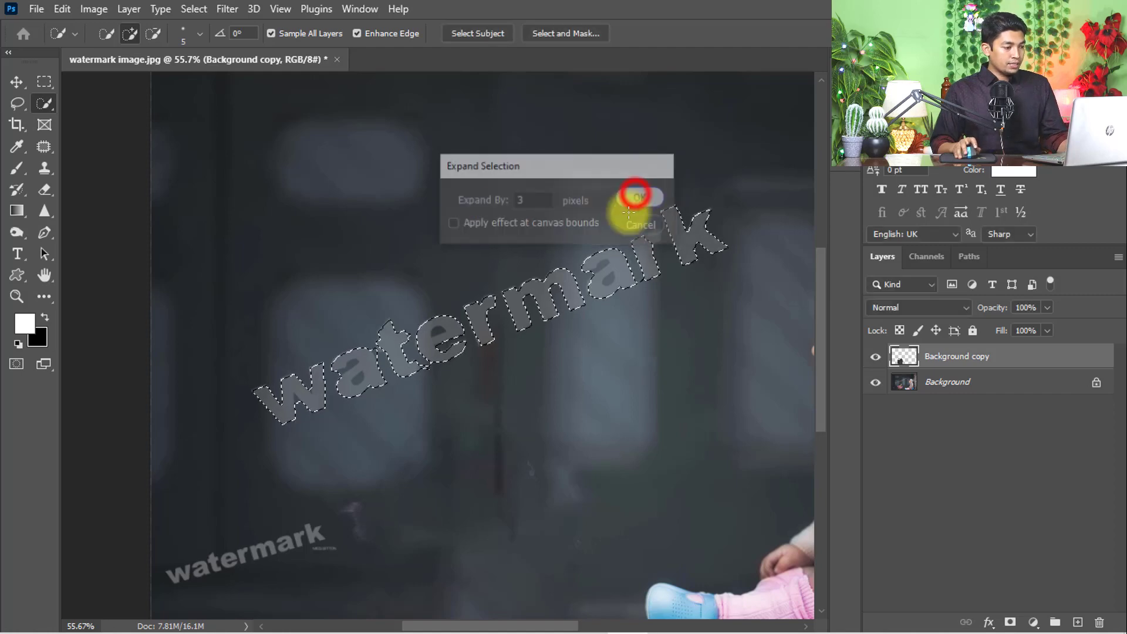
# Step: Open Content-Aware Fill on the empty layer and cancel it
pyautogui.click(63, 9)
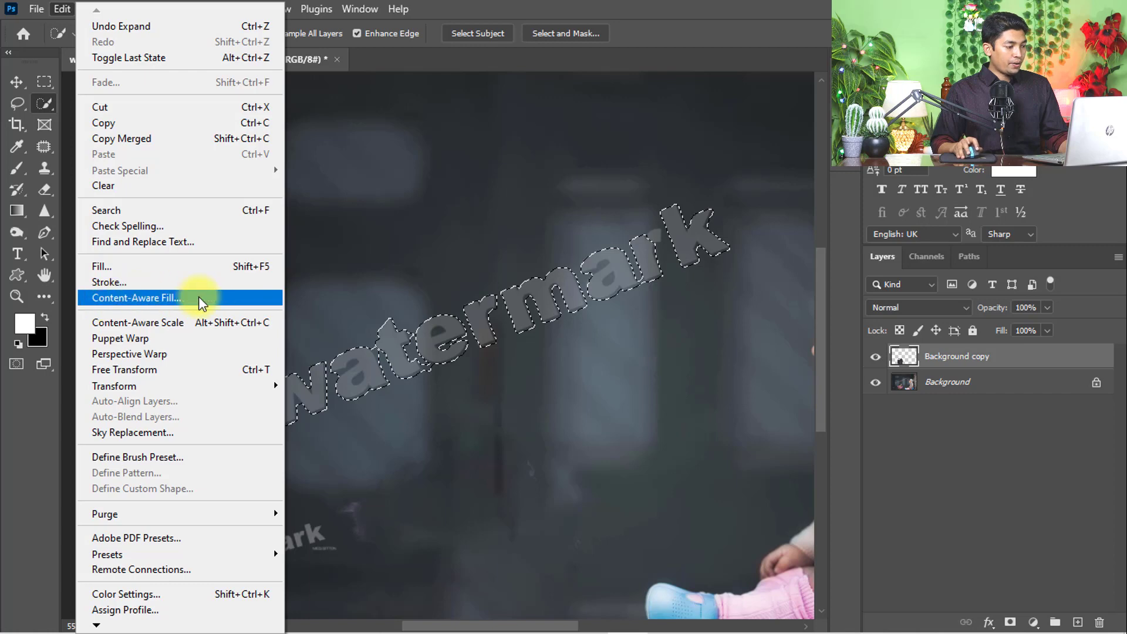
pyautogui.click(164, 298)
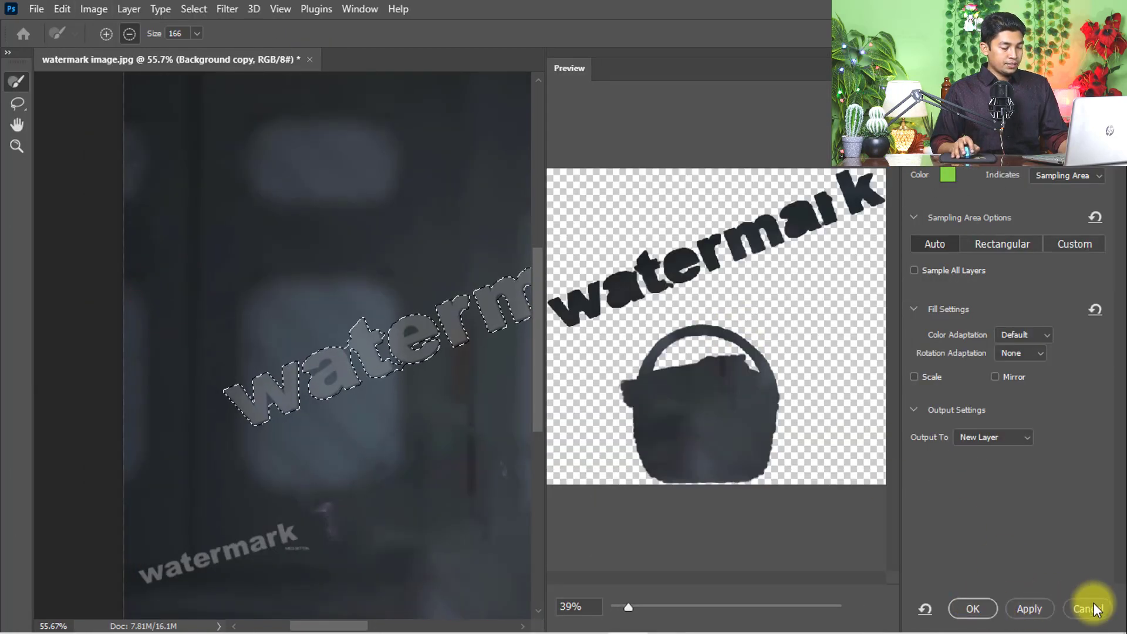
pyautogui.click(1070, 606)
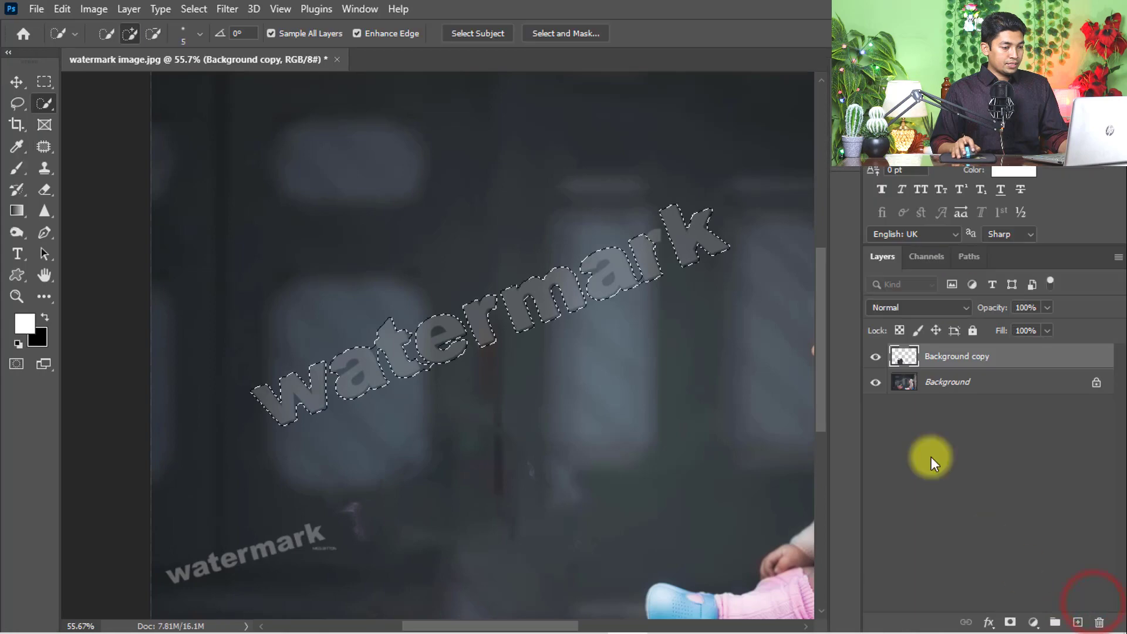
# Step: On the Background layer, Content-Aware Fill the large watermark onto a new layer
pyautogui.click(969, 384)
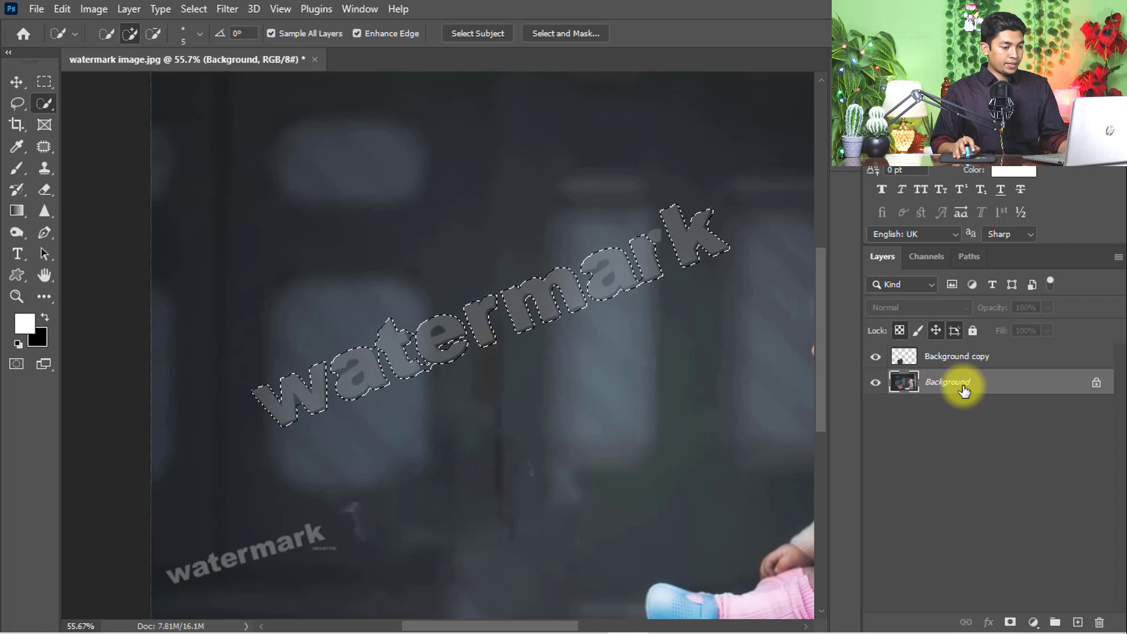
pyautogui.click(62, 9)
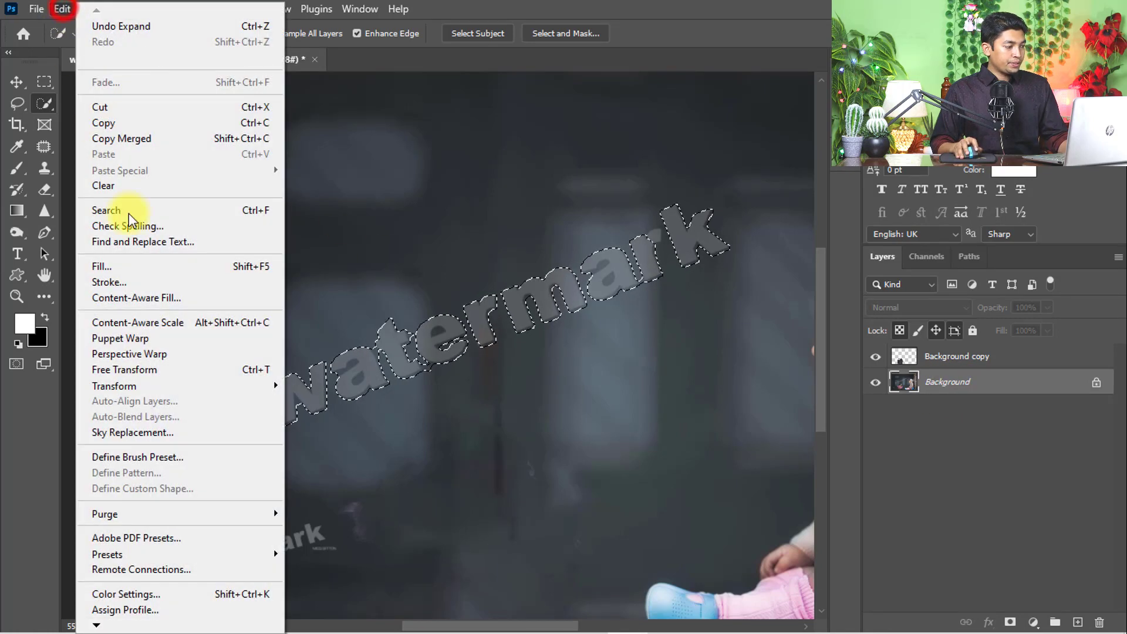
pyautogui.click(121, 299)
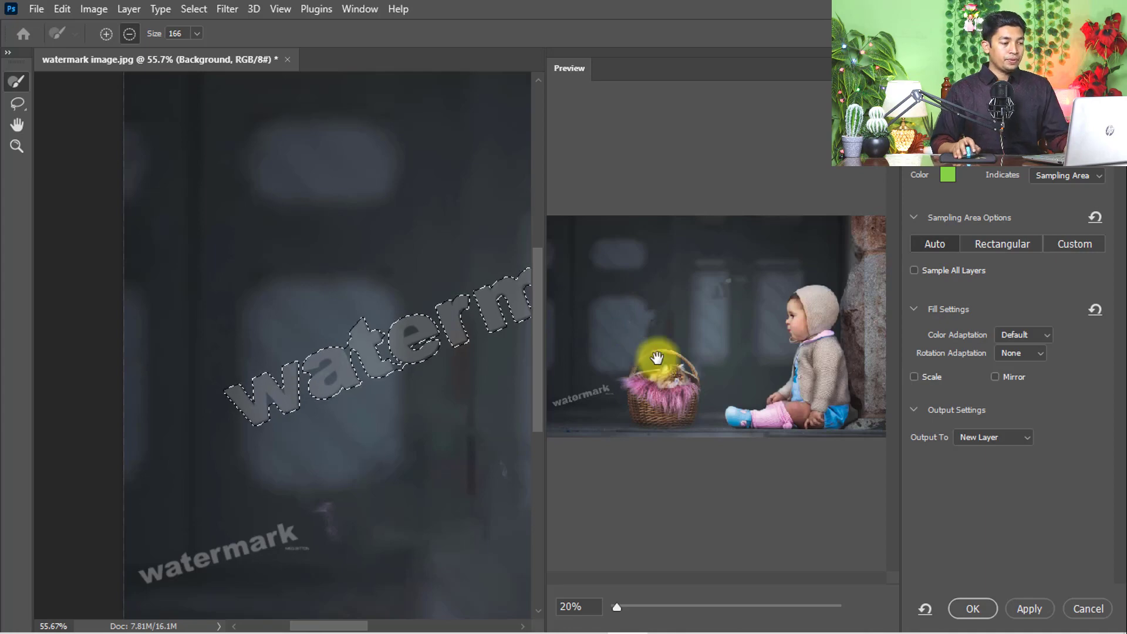
pyautogui.click(962, 608)
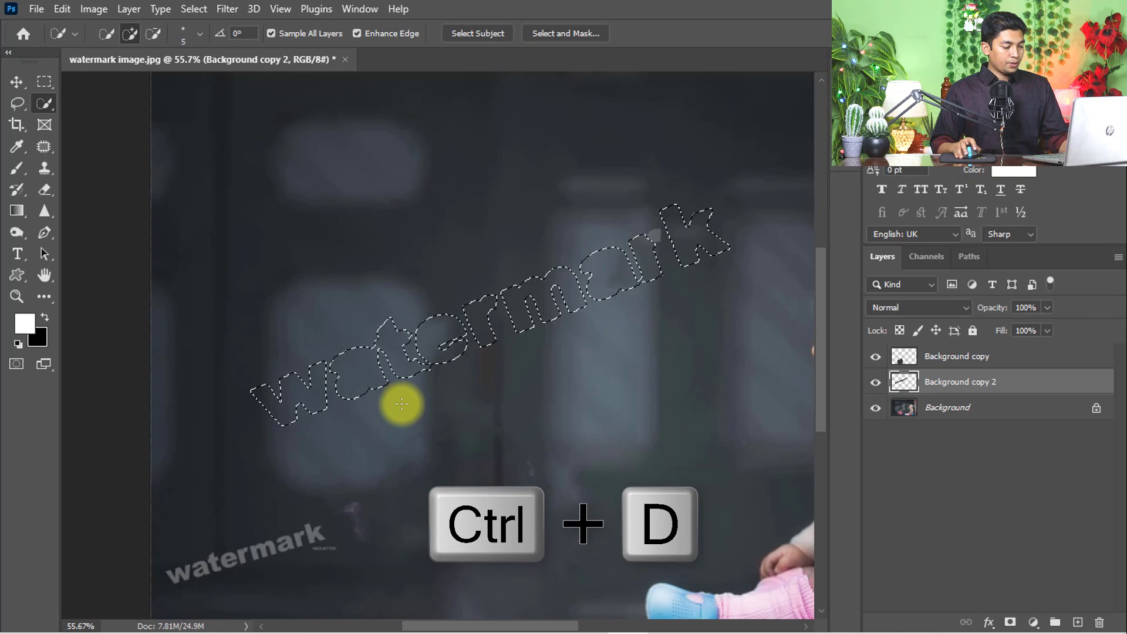
# Step: Deselect, target the Background layer, and lasso the lower watermark text
pyautogui.hotkey('ctrl', 'd')
pyautogui.scroll(2, 467, 350)
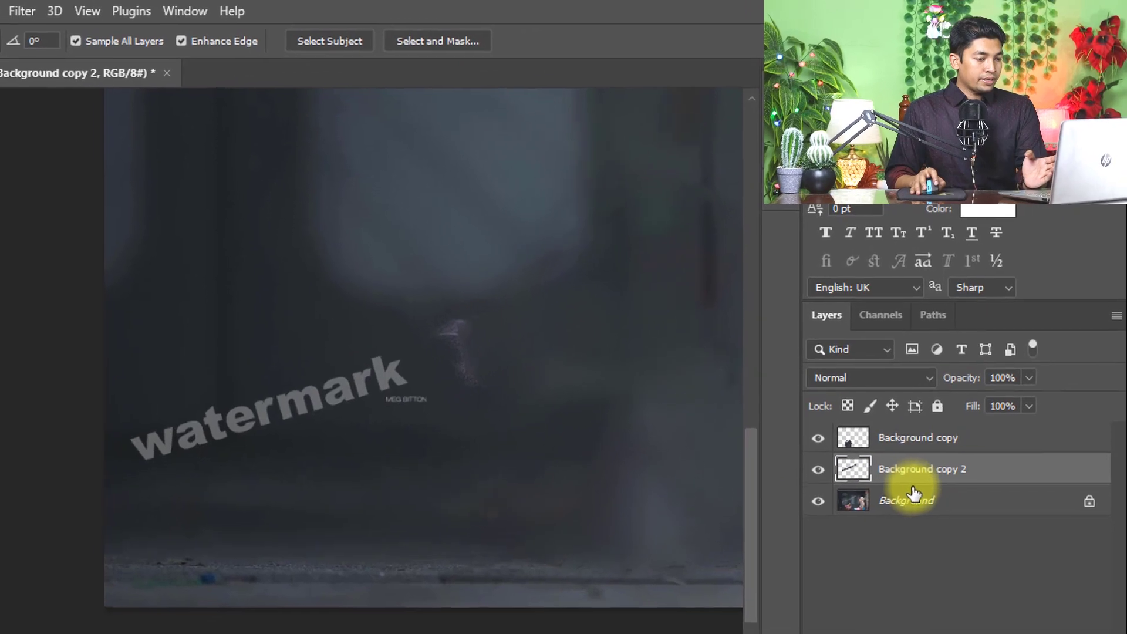
pyautogui.click(946, 410)
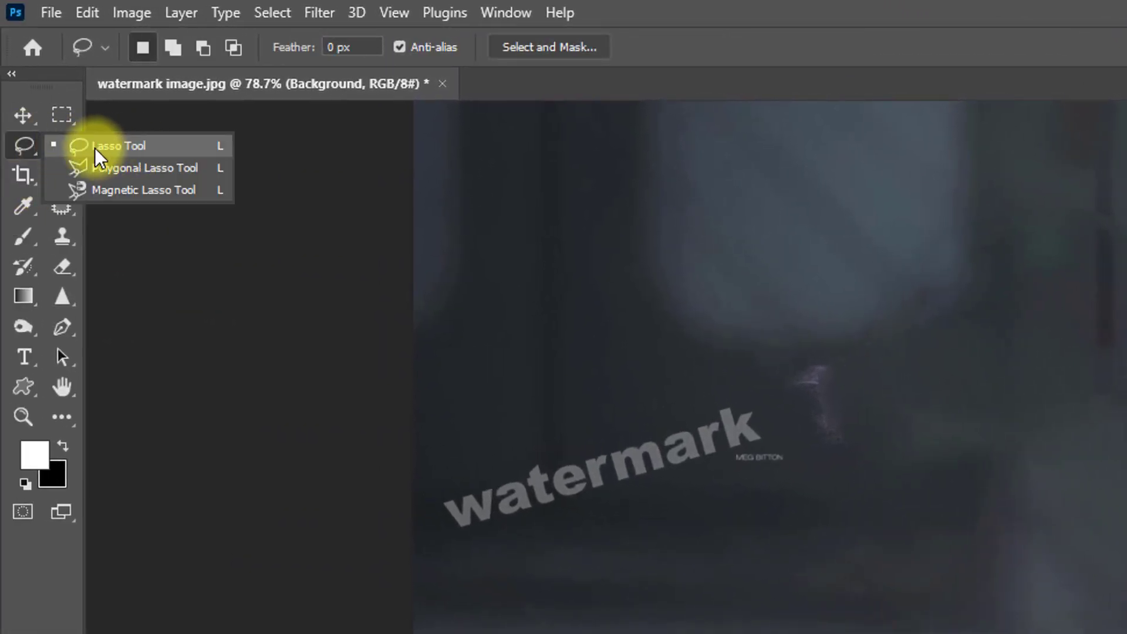
pyautogui.click(94, 146)
pyautogui.moveTo(420, 517)
pyautogui.mouseDown()
pyautogui.moveTo(434, 485)
pyautogui.moveTo(571, 425)
pyautogui.moveTo(708, 391)
pyautogui.moveTo(802, 425)
pyautogui.moveTo(816, 475)
pyautogui.moveTo(683, 528)
pyautogui.moveTo(470, 559)
pyautogui.moveTo(401, 531)
pyautogui.moveTo(426, 486)
pyautogui.mouseUp()
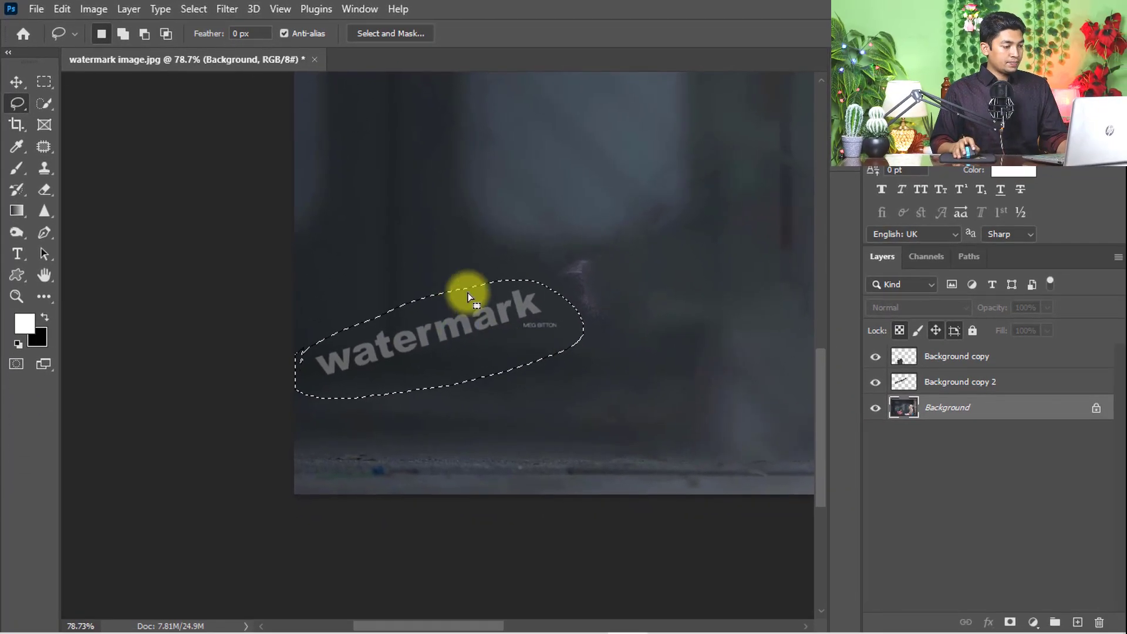
# Step: Content-Aware Fill the lower watermark onto a new layer and select Background copy
pyautogui.scroll(1, 659, 414)
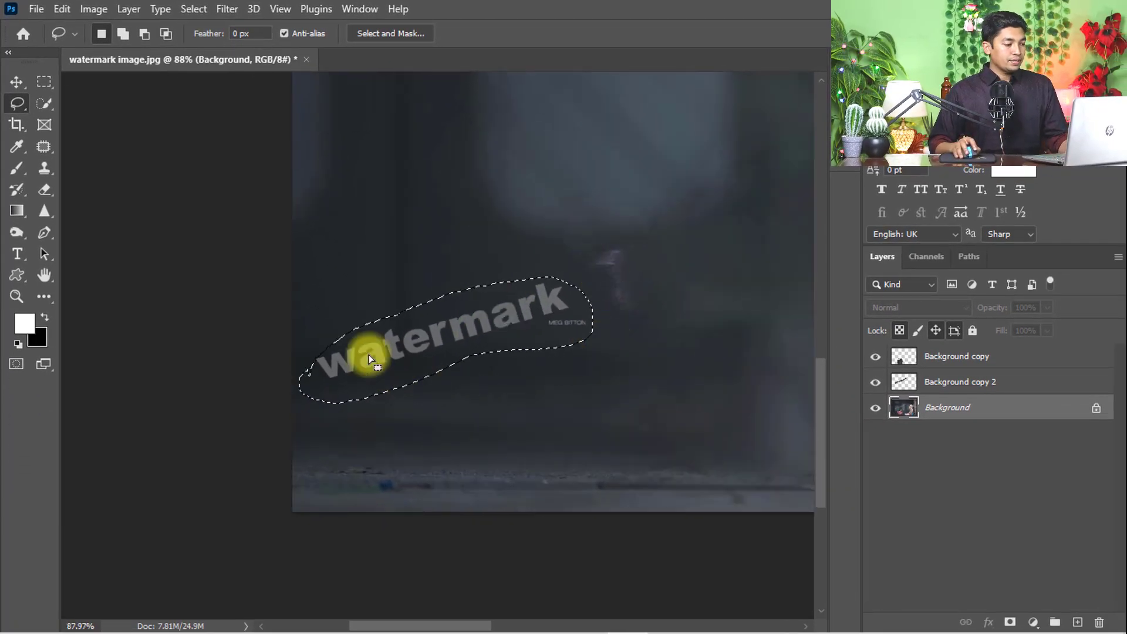
pyautogui.click(62, 8)
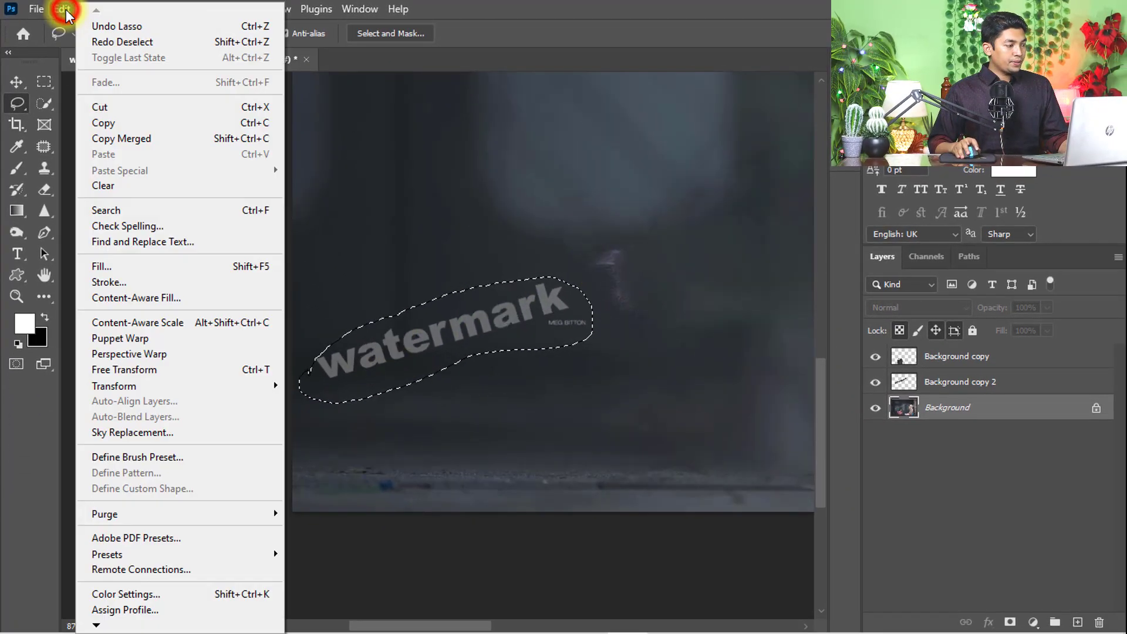
pyautogui.click(129, 301)
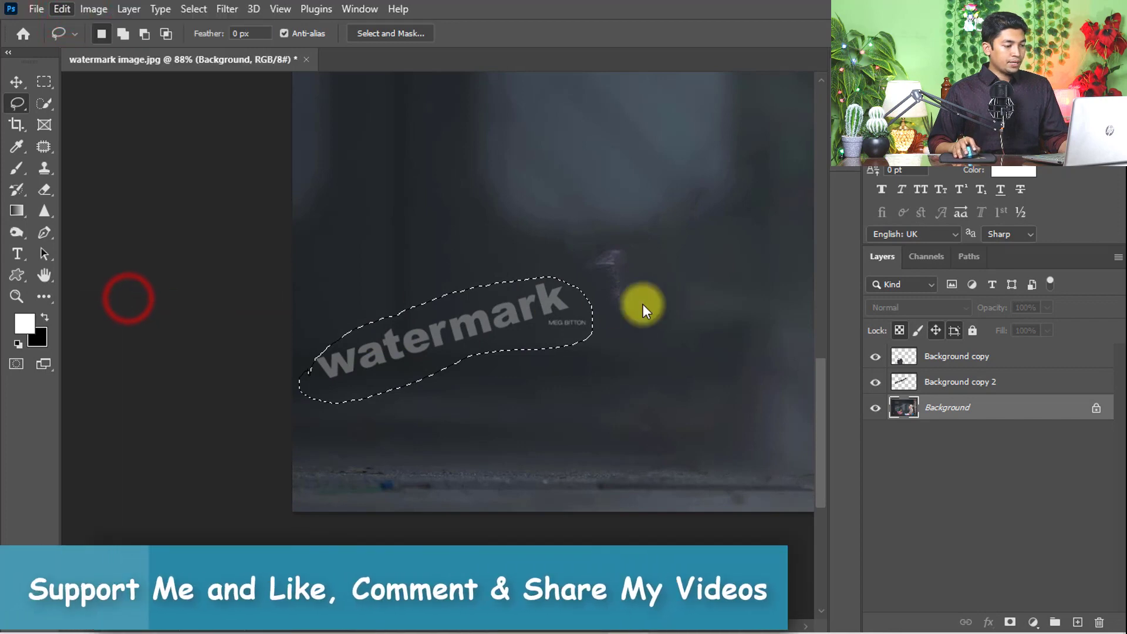
pyautogui.click(977, 611)
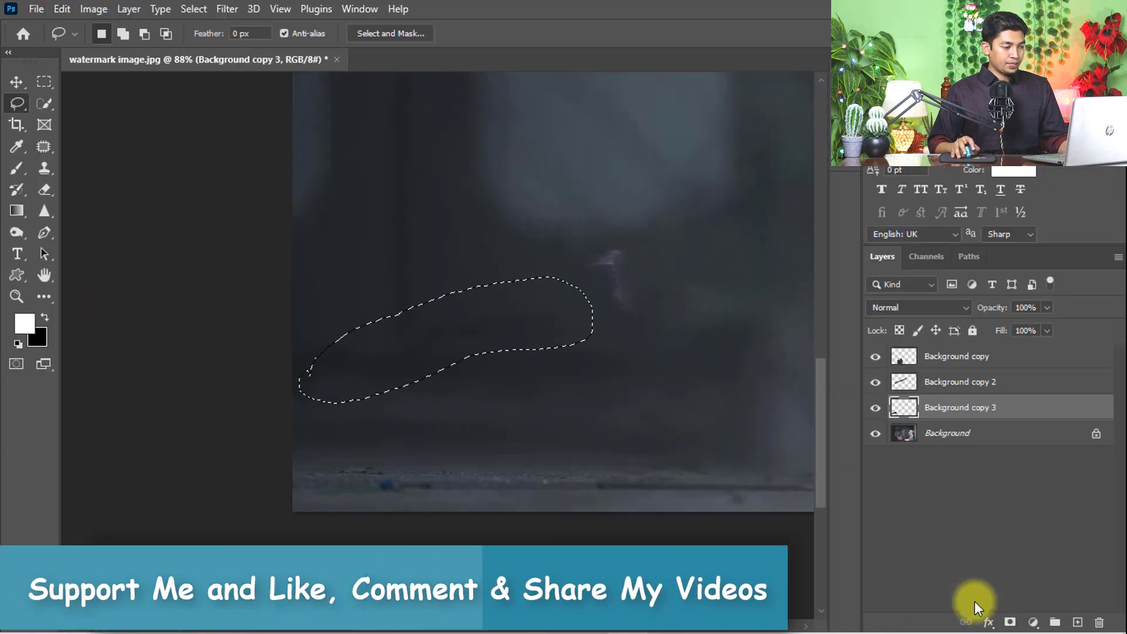
pyautogui.click(926, 362)
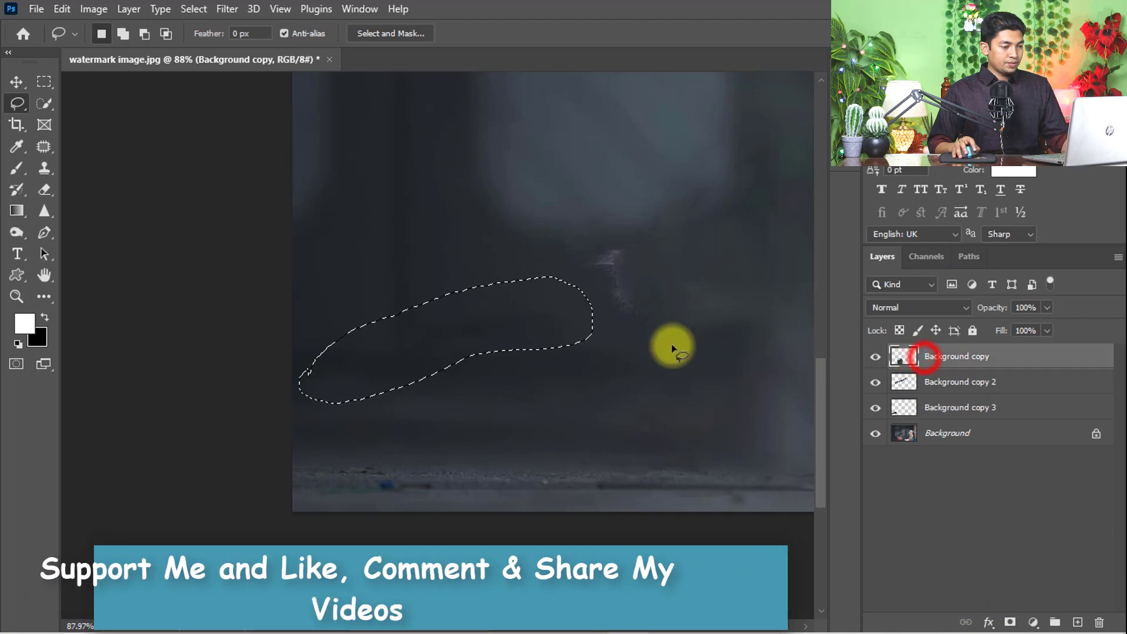
# Step: Add empty Layer 1 and set Clone Stamp to sample Current & Below, brush 90
pyautogui.scroll(-3, 531, 256)
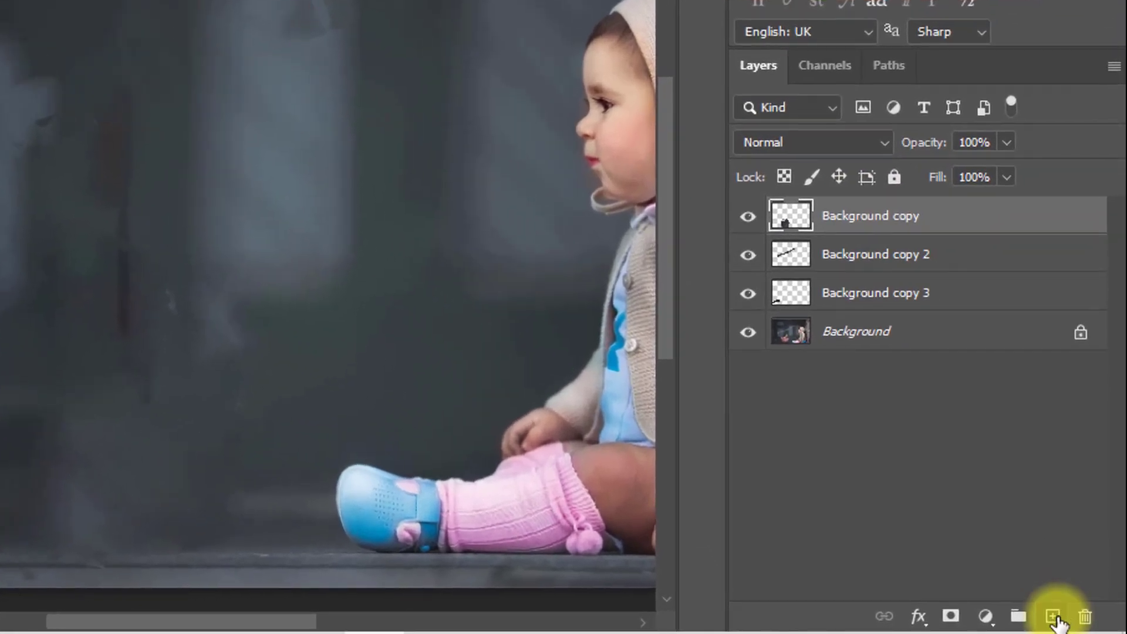
pyautogui.click(1052, 616)
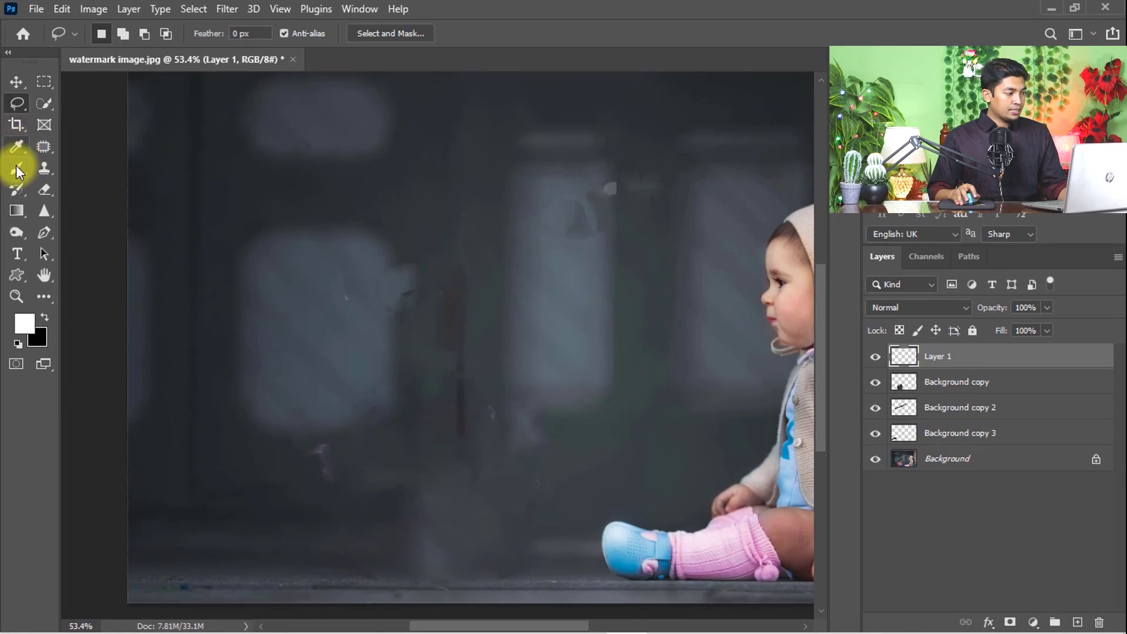
pyautogui.click(44, 169)
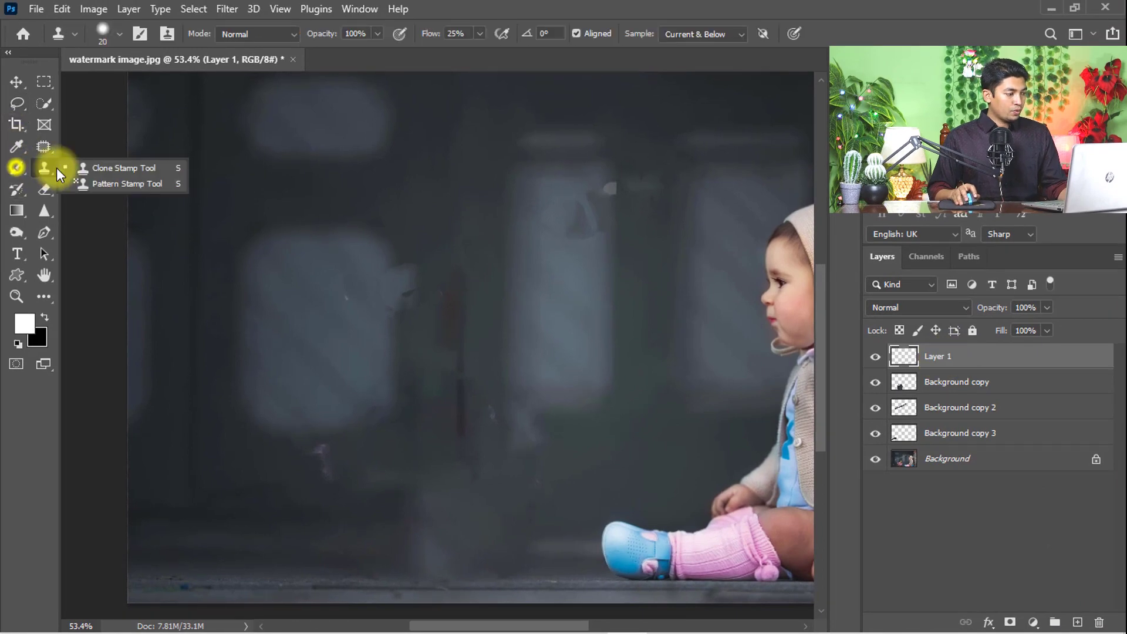
pyautogui.click(115, 166)
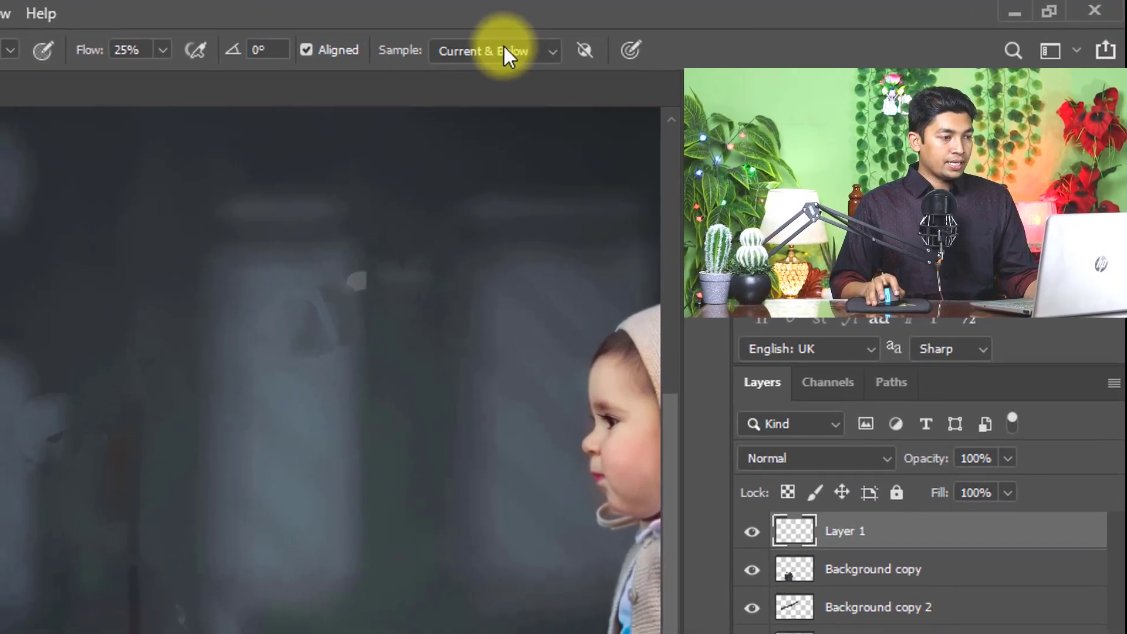
pyautogui.click(688, 39)
pyautogui.click(473, 94)
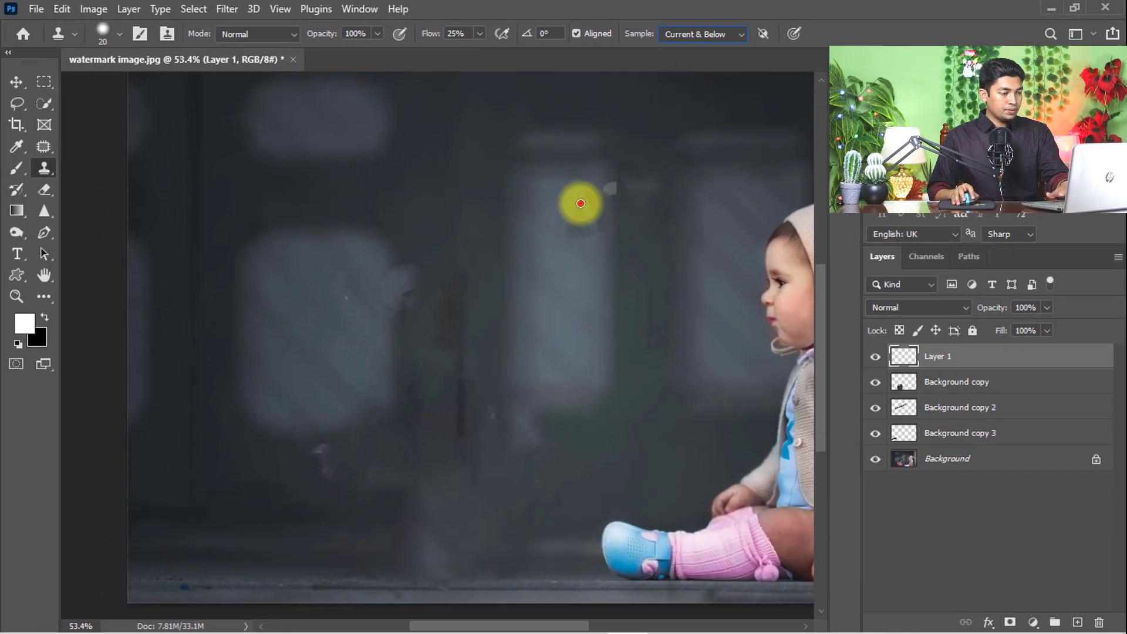
pyautogui.keyDown('alt'); pyautogui.click(459, 248); pyautogui.keyUp('alt')
pyautogui.click(456, 33)
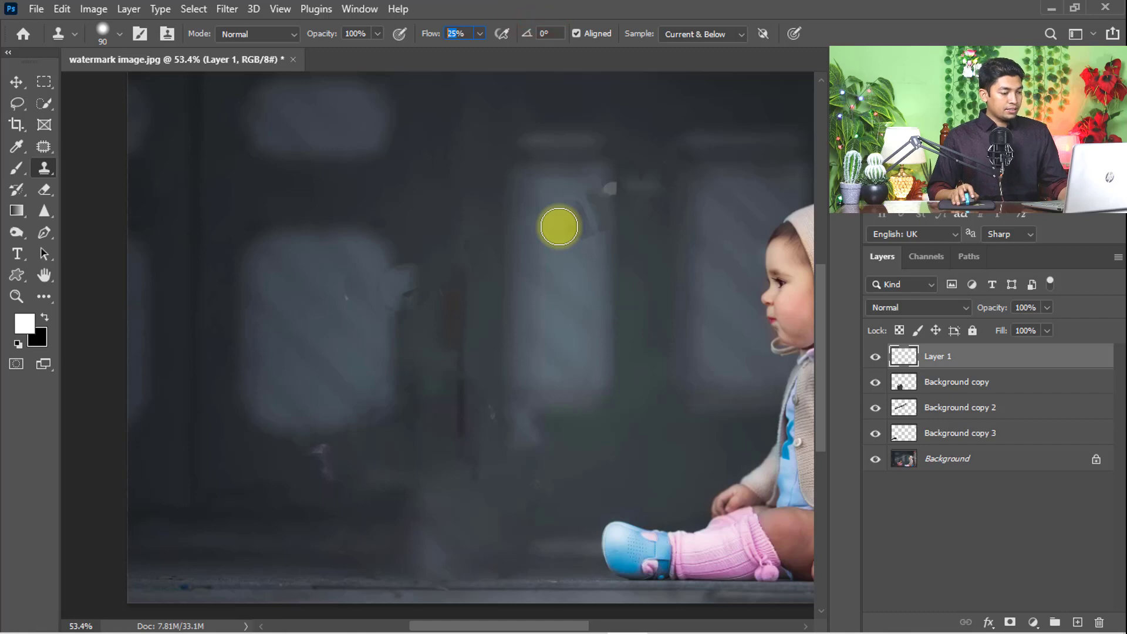
# Step: Sample background beside the pillar top and clone it over the pillar's top edge on Layer 1
pyautogui.press('alt')
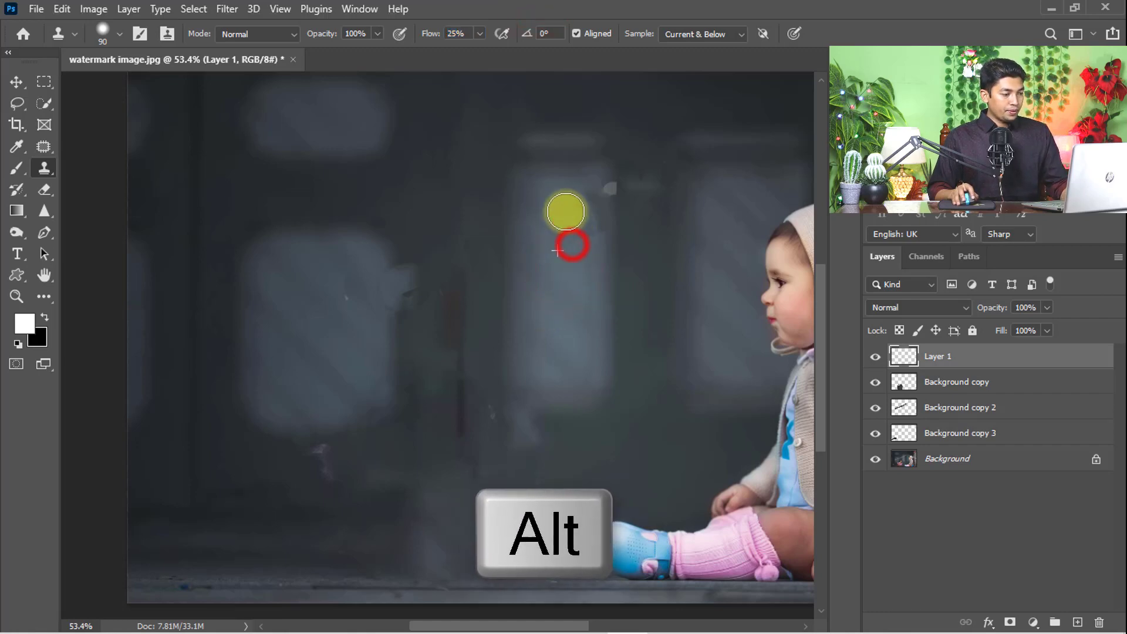
pyautogui.keyDown('alt'); pyautogui.click(587, 204); pyautogui.keyUp('alt')
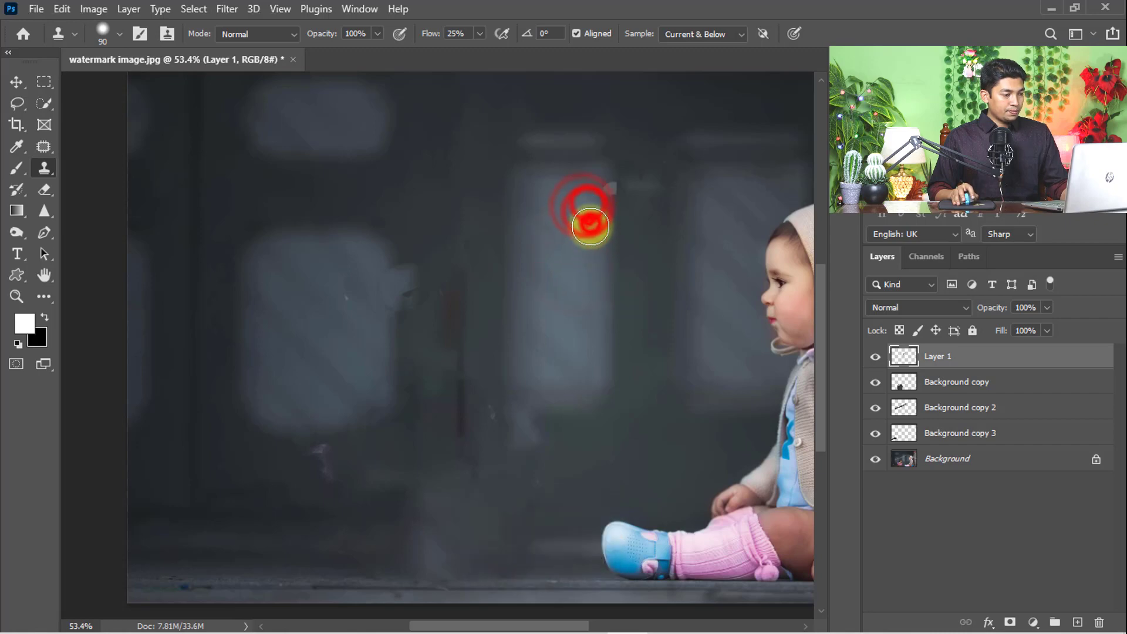
pyautogui.moveTo(575, 223)
pyautogui.mouseDown()
pyautogui.moveTo(569, 199)
pyautogui.moveTo(552, 210)
pyautogui.moveTo(565, 267)
pyautogui.moveTo(602, 189)
pyautogui.mouseUp()
pyautogui.scroll(3, 596, 227)
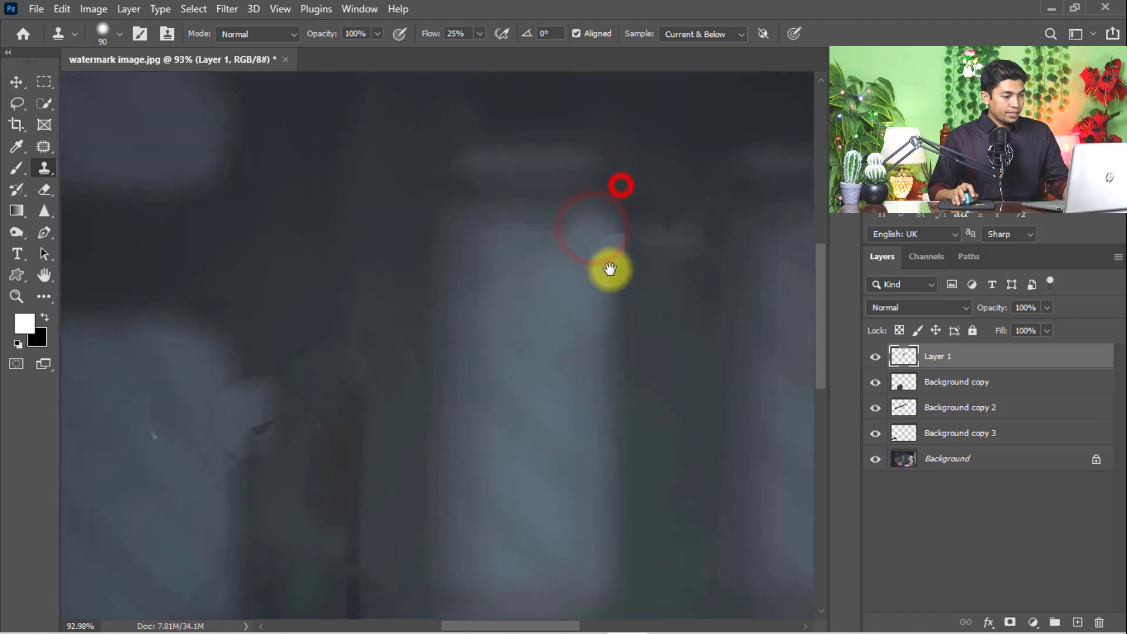
pyautogui.moveTo(604, 255)
pyautogui.mouseDown()
pyautogui.moveTo(640, 238)
pyautogui.moveTo(652, 270)
pyautogui.moveTo(656, 217)
pyautogui.mouseUp()
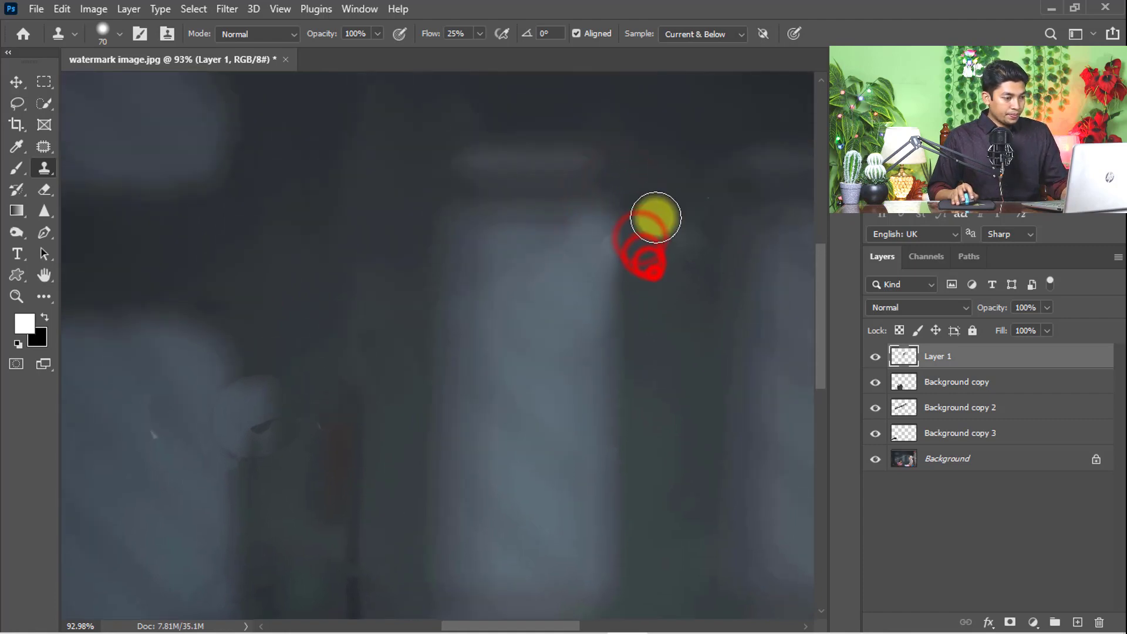
# Step: Resample near the pillar and clone dark background down along its edge
pyautogui.scroll(-1, 605, 223)
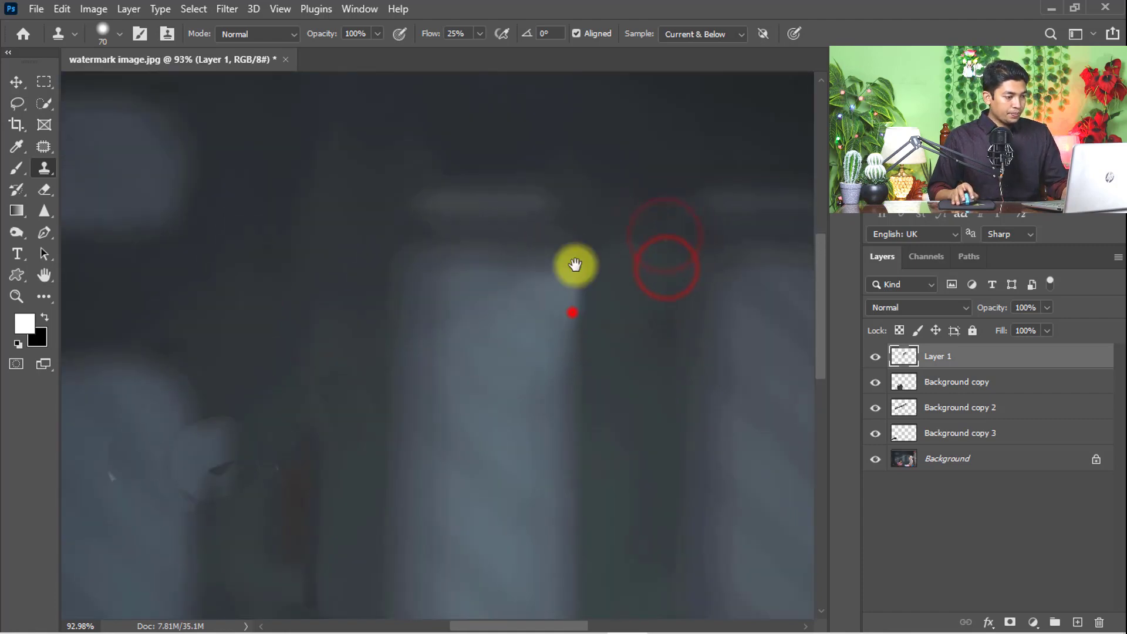
pyautogui.scroll(-1, 602, 252)
pyautogui.keyDown('alt'); pyautogui.click(628, 239); pyautogui.keyUp('alt')
pyautogui.moveTo(610, 182); pyautogui.dragTo(611, 284)
pyautogui.scroll(-2, 437, 255)
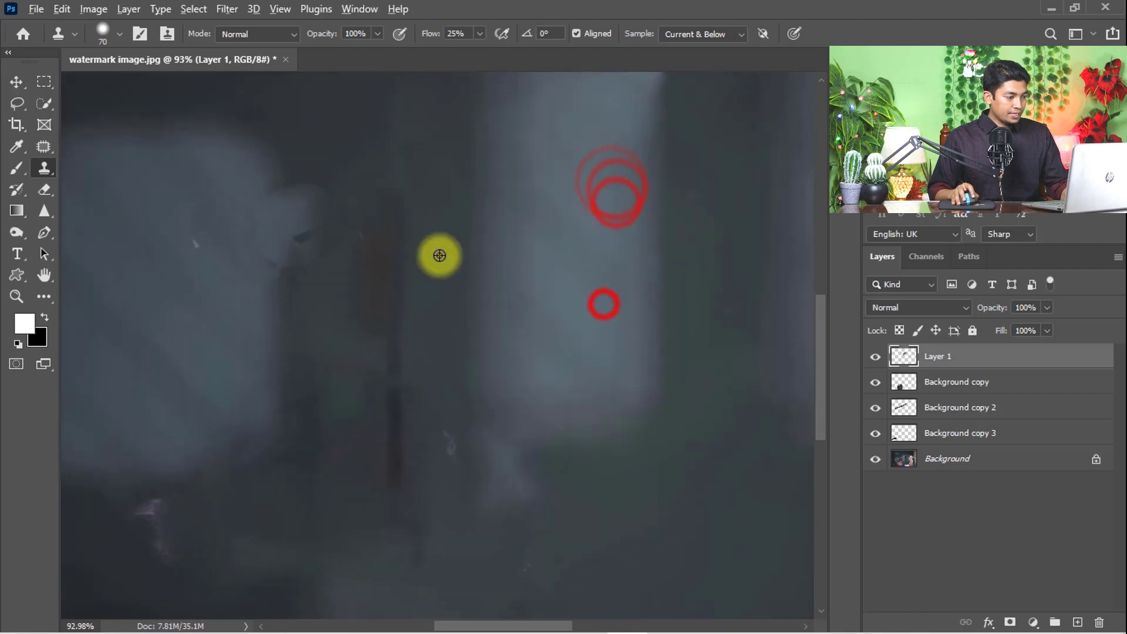
pyautogui.scroll(-3, 309, 194)
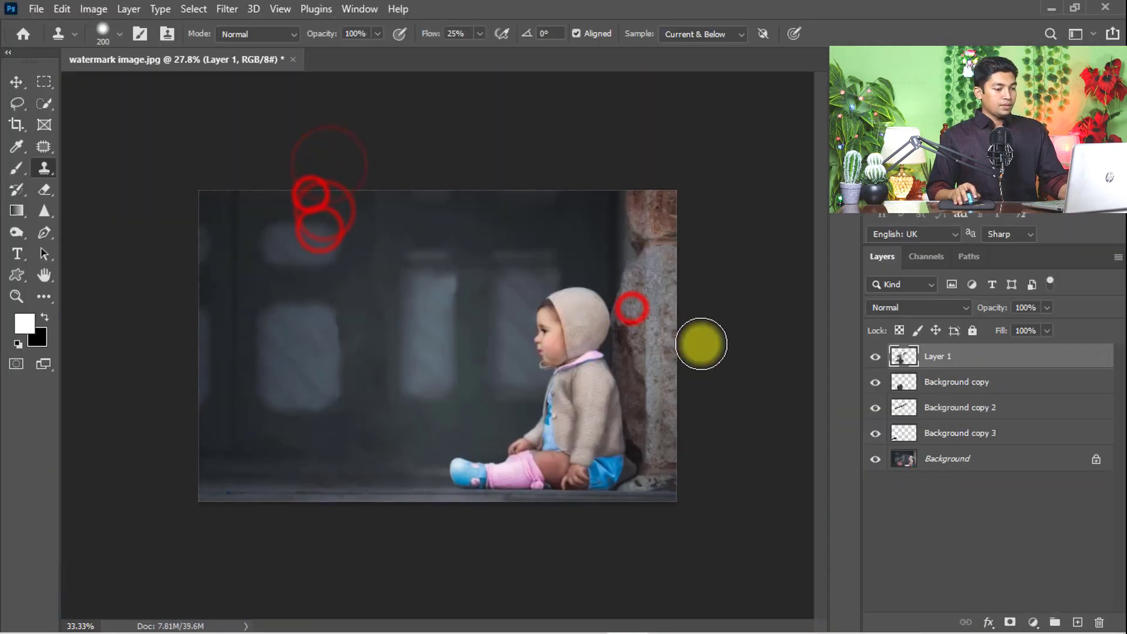
pyautogui.scroll(1, 417, 319)
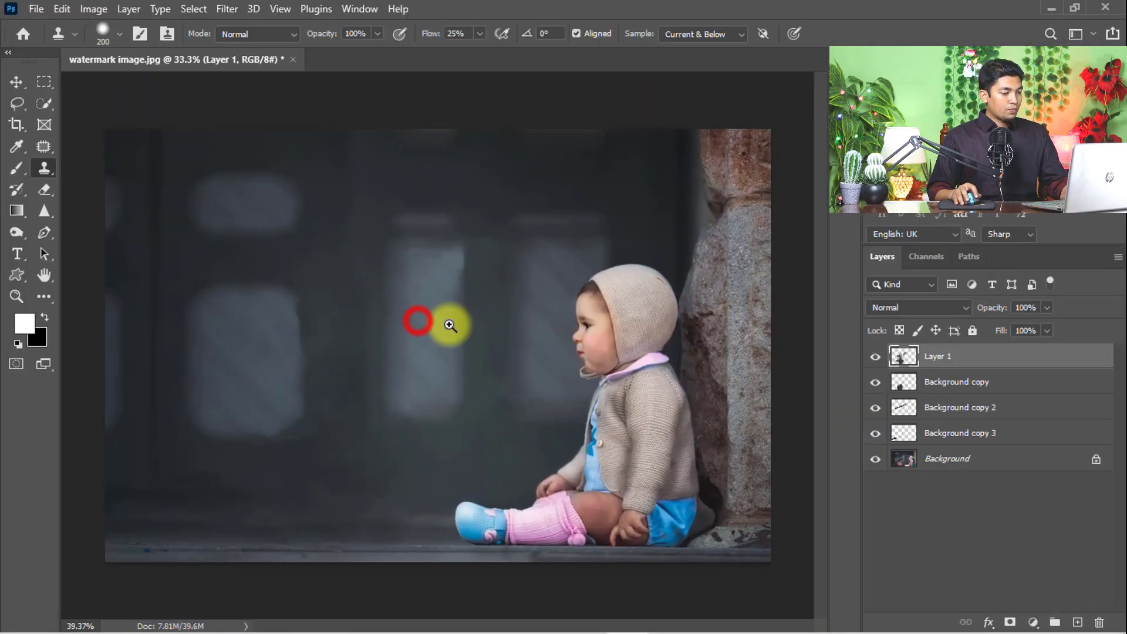
pyautogui.keyDown('alt'); pyautogui.click(876, 460); pyautogui.keyUp('alt')
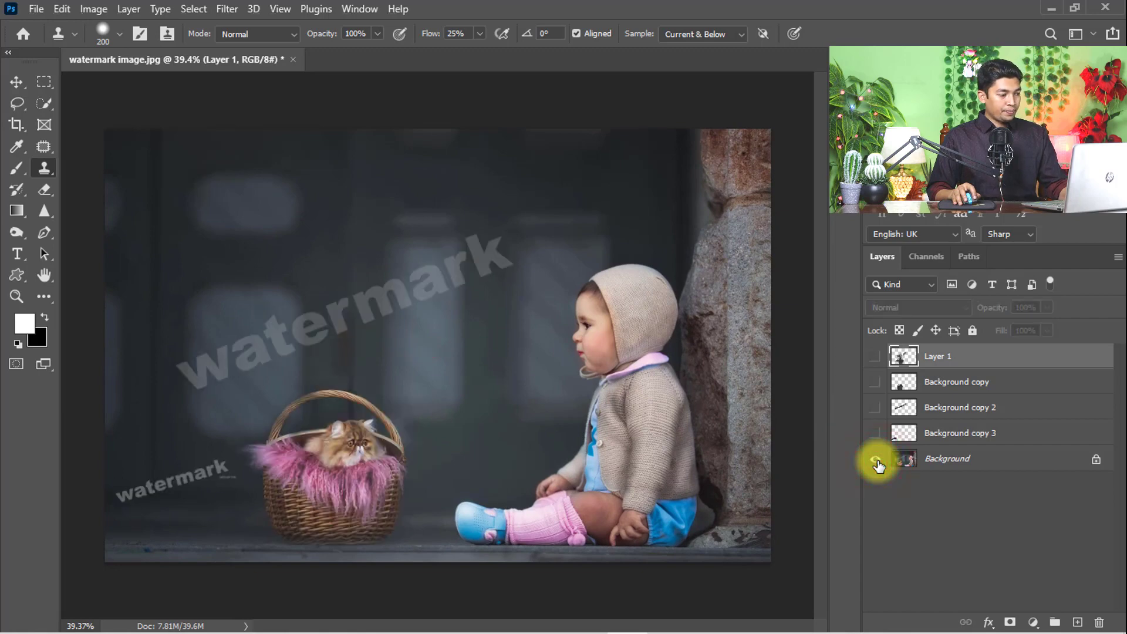
pyautogui.keyDown('alt'); pyautogui.click(877, 463); pyautogui.keyUp('alt')
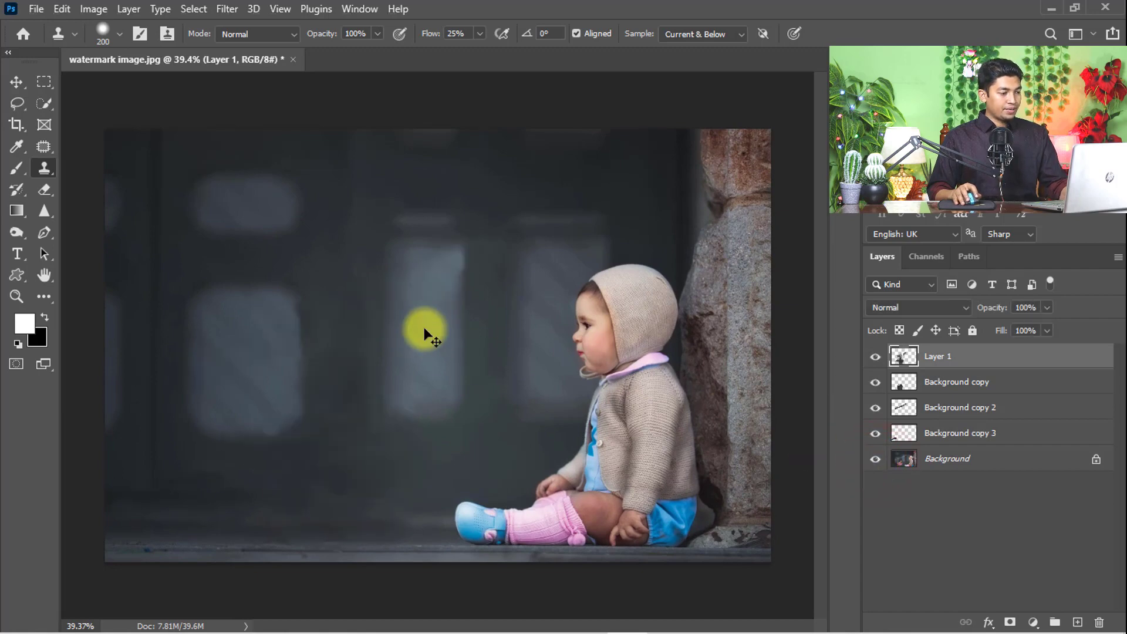